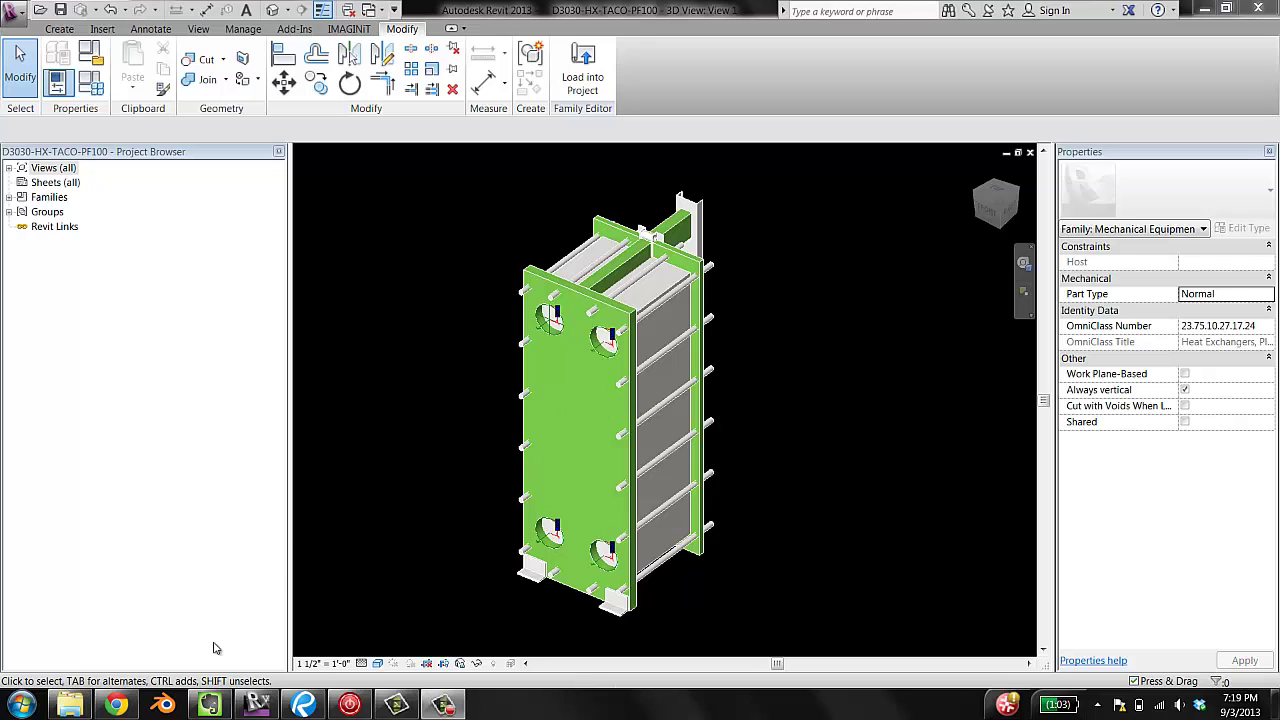
- Switch to Chrome and search Google for "parameter jerk"
left_click(116, 705)
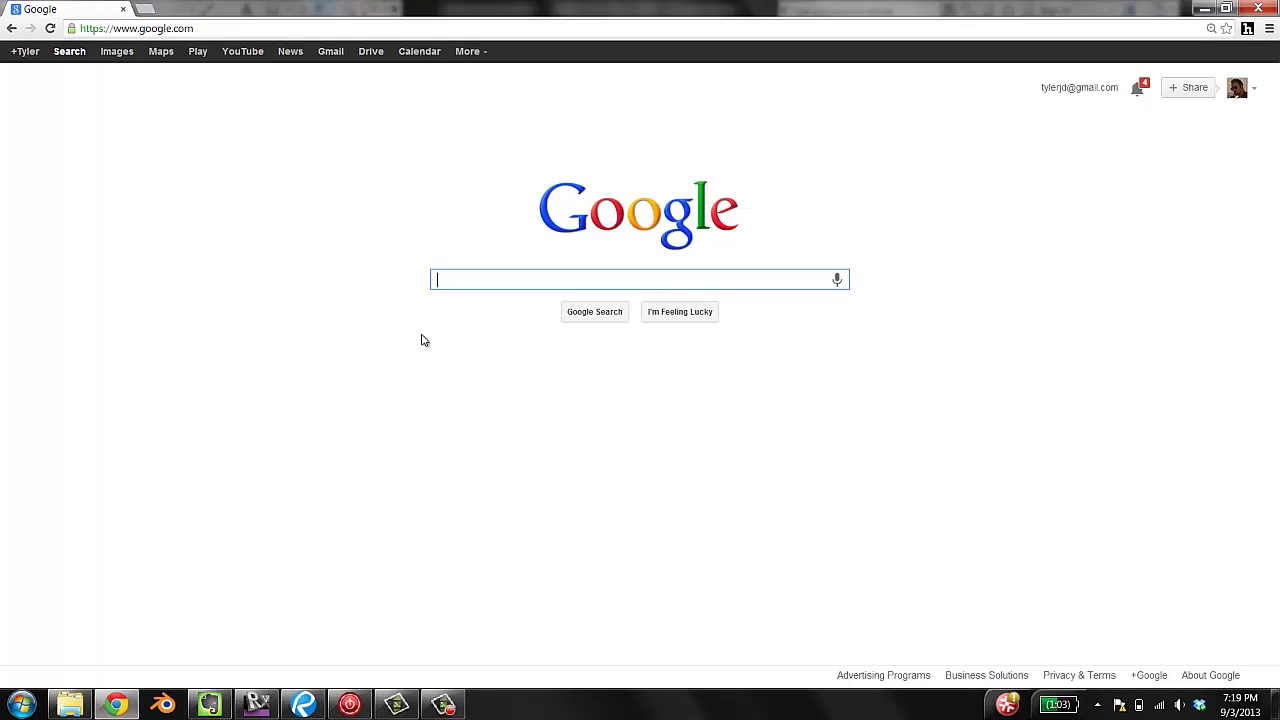
type("parameter")
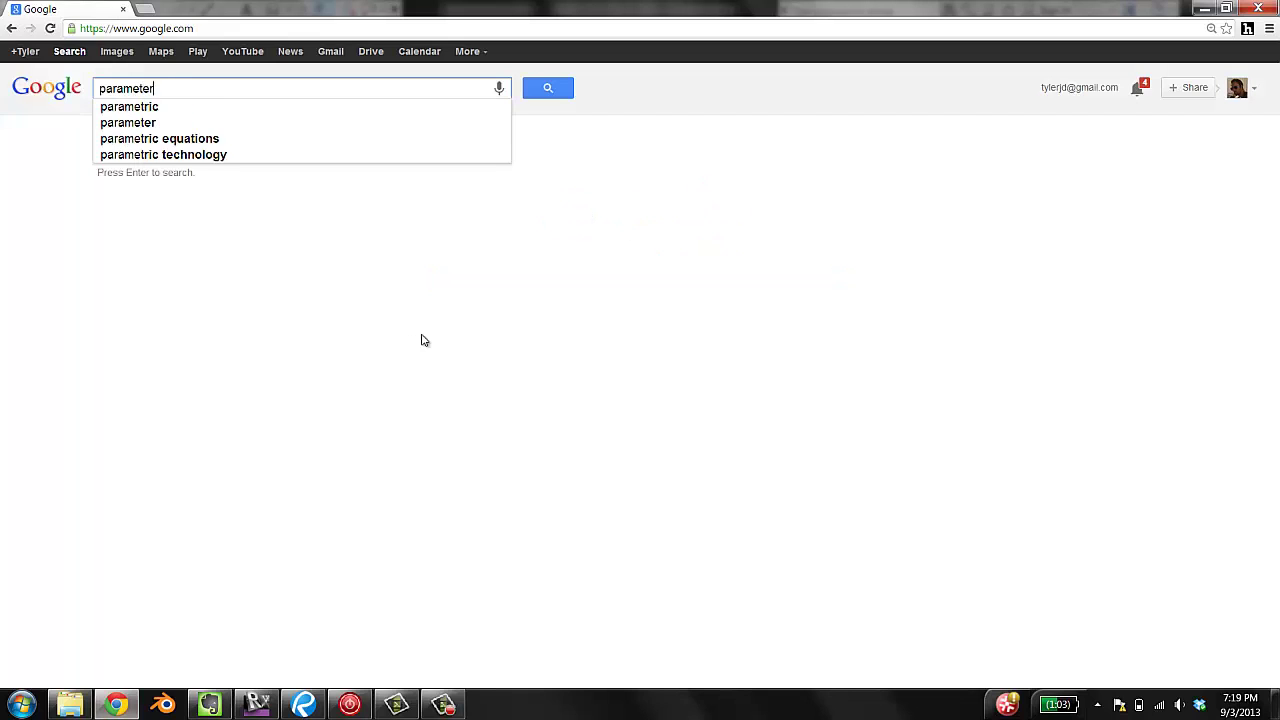
type(" jerk")
key("Return")
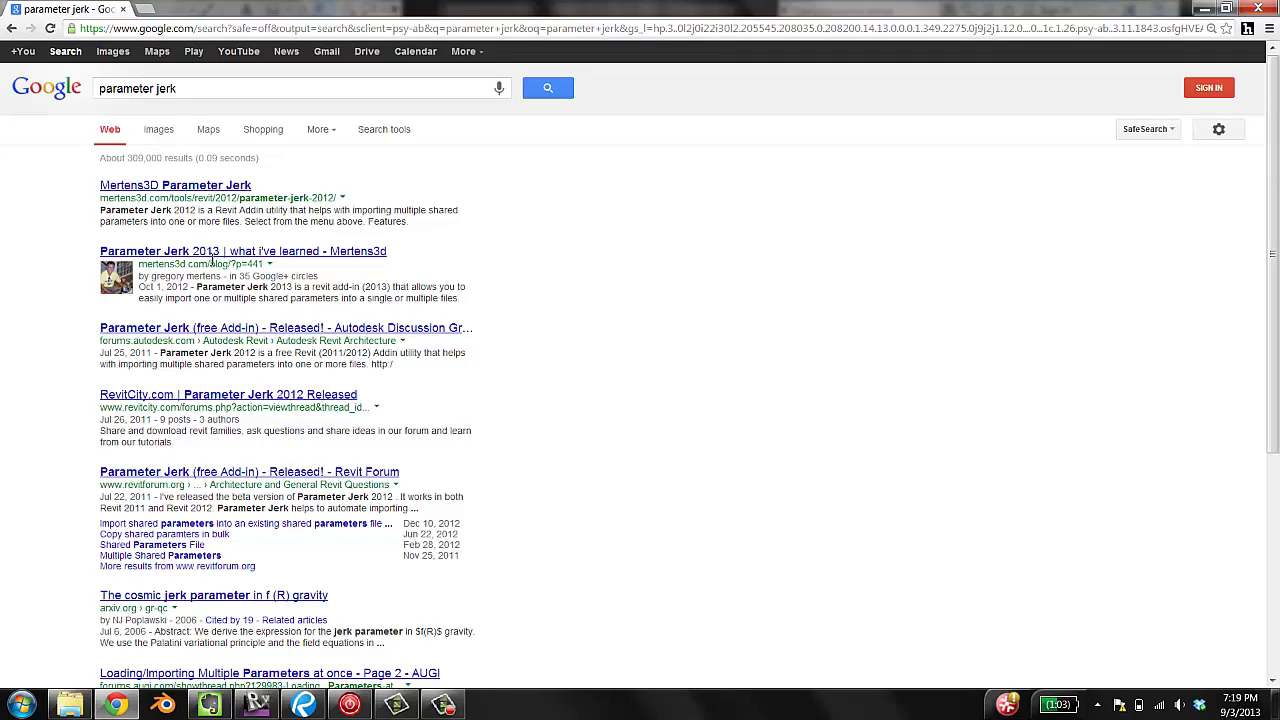
- Open the Mertens3D site from the search results and go to the Parameter Jerk 2013 page in its tools list
left_click(140, 190)
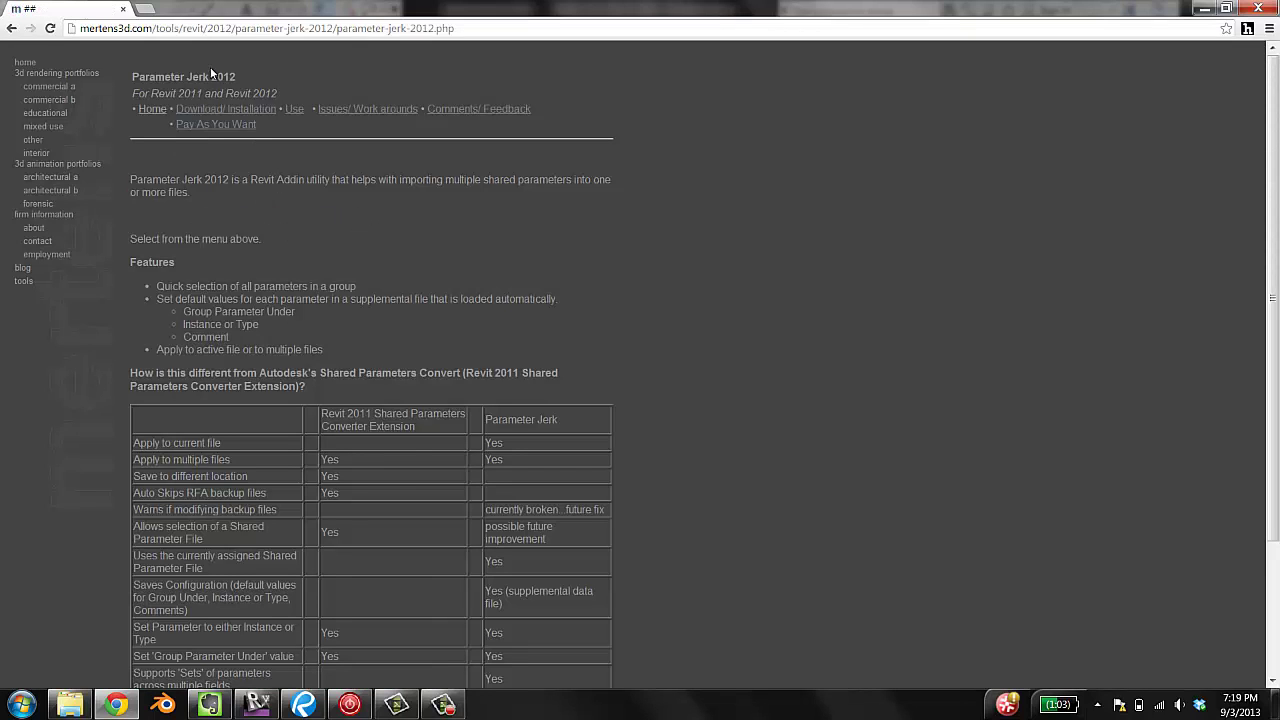
left_click(25, 283)
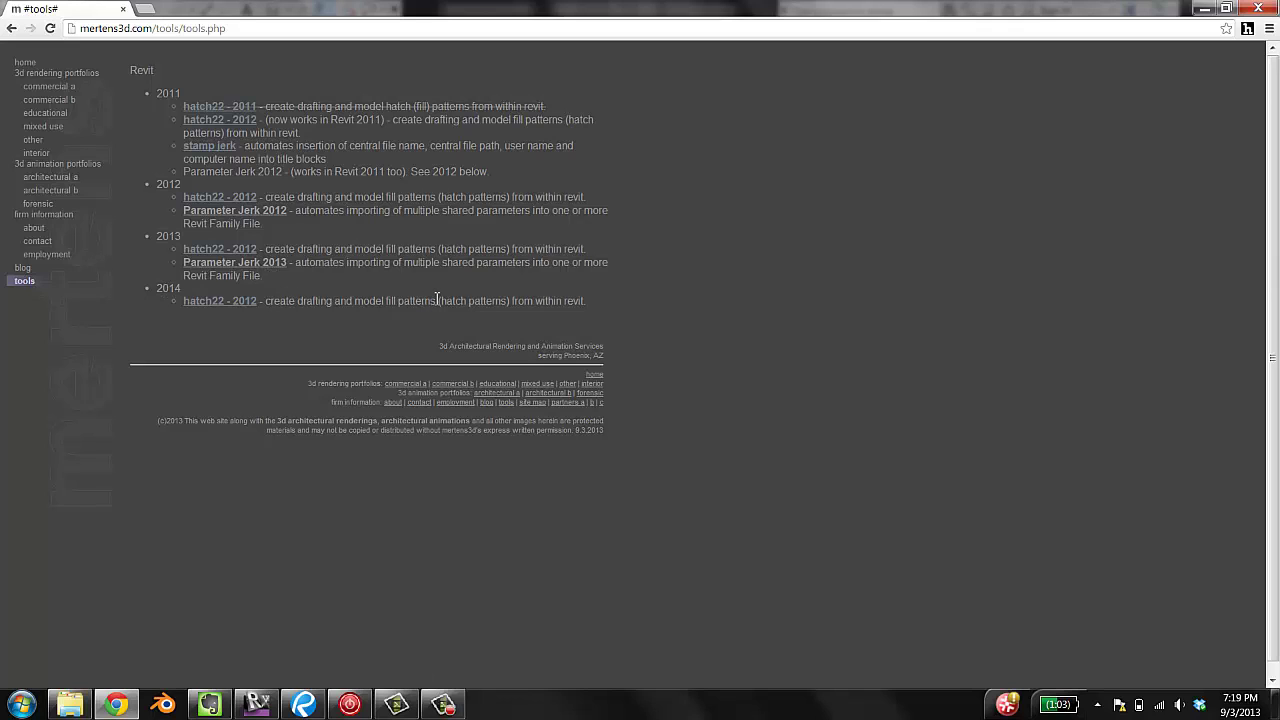
left_click(266, 267)
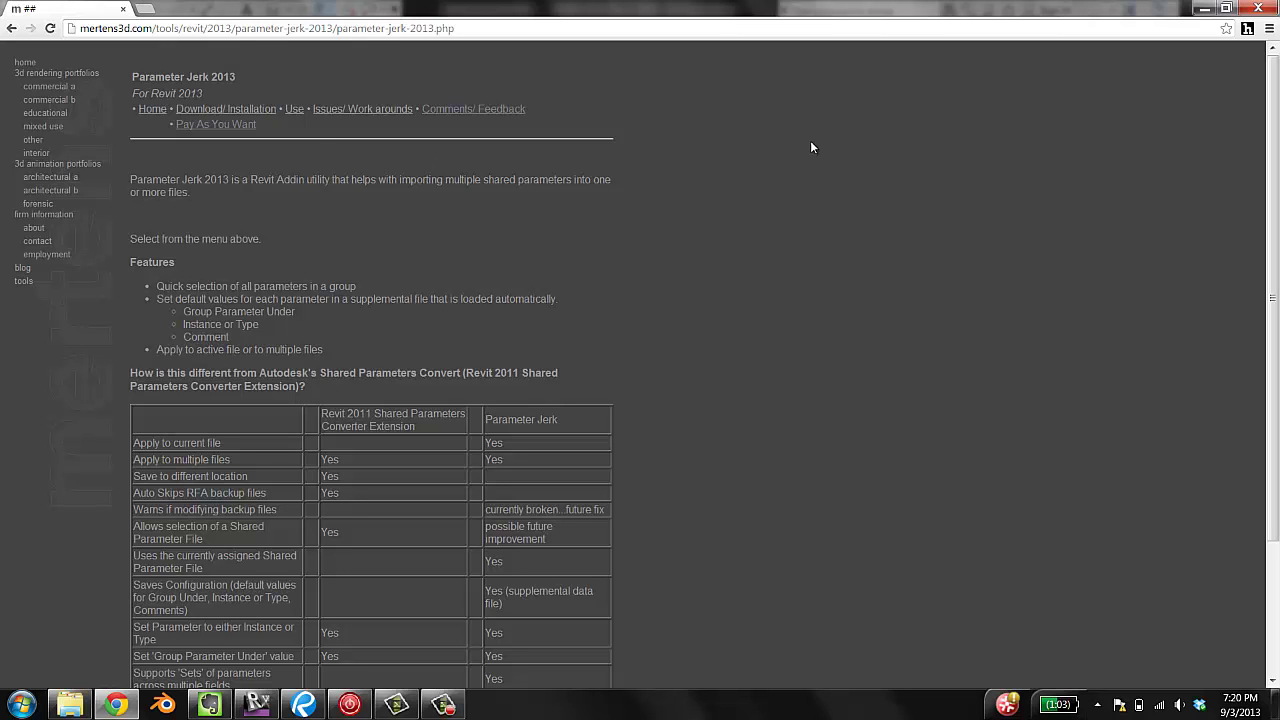
- Switch back to Revit, launch the Parameter Jerk 2013 add-in and reposition its window
left_click(1205, 8)
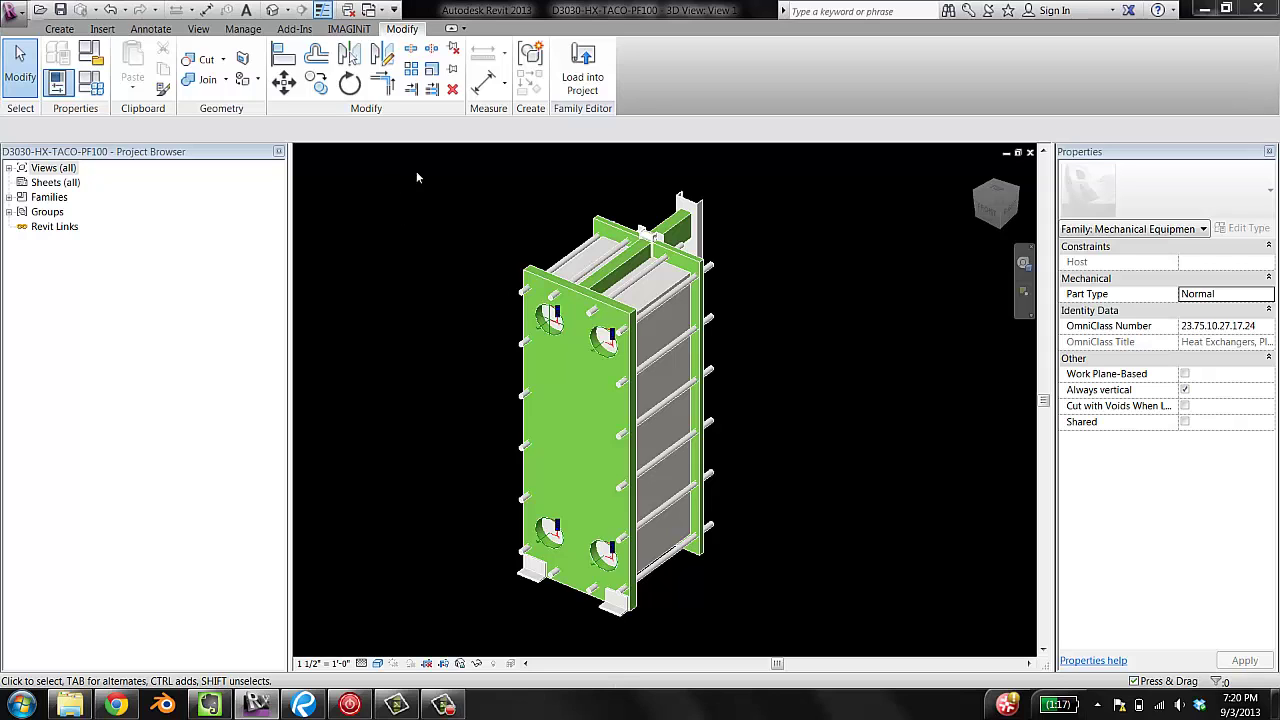
left_click(298, 30)
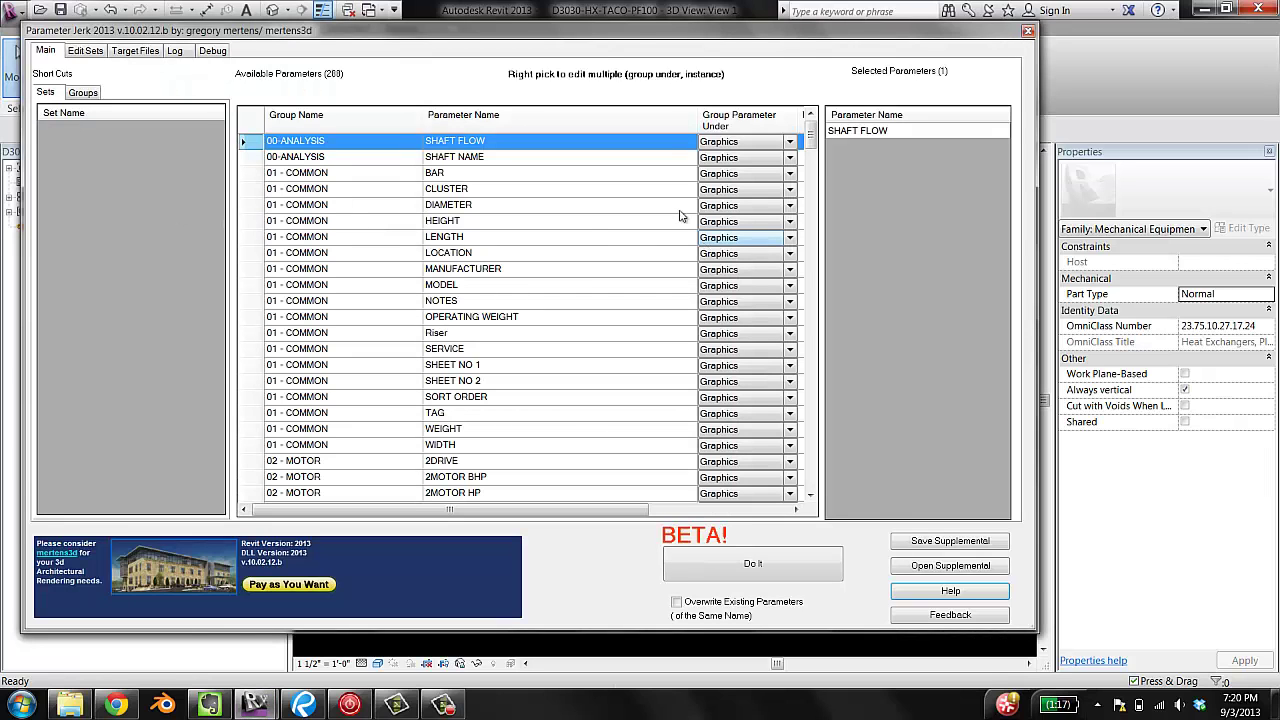
left_click_drag(632, 32, 665, 37)
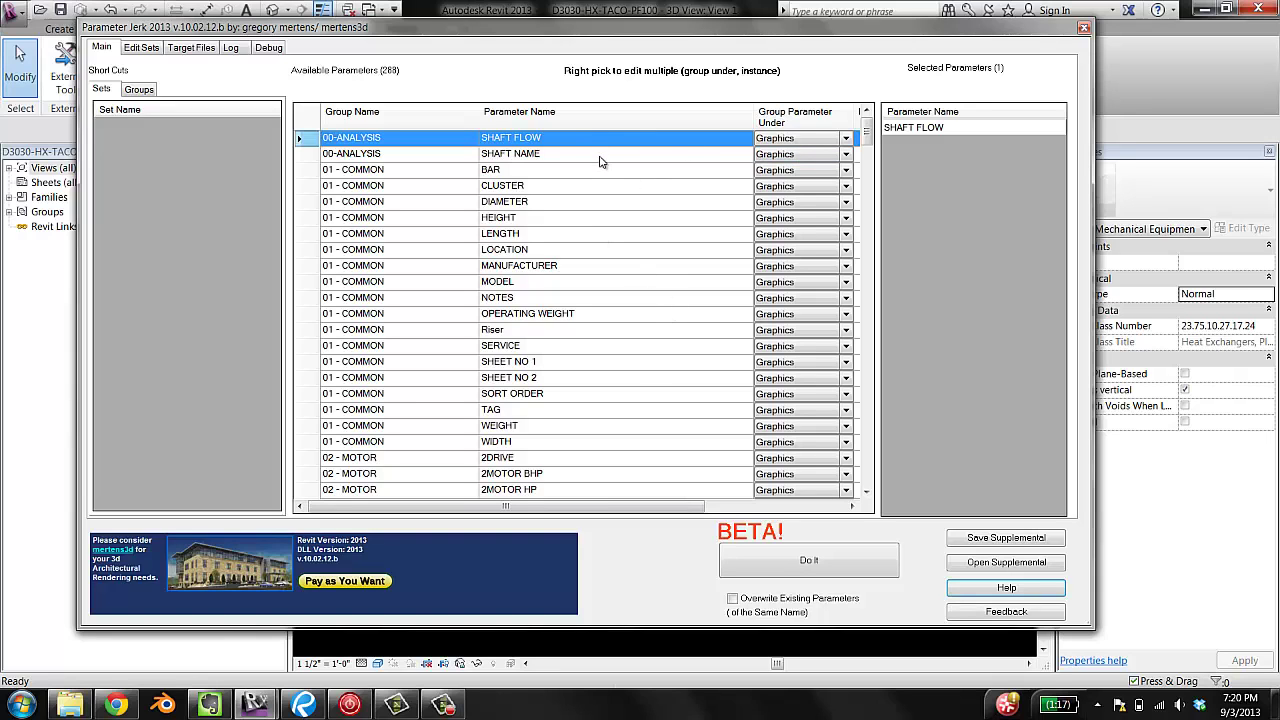
- Try selecting the DIAMETER, LENGTH, MANUFACTURER and NOTES parameters together, and SHAFT NAME on its own
left_click(541, 202)
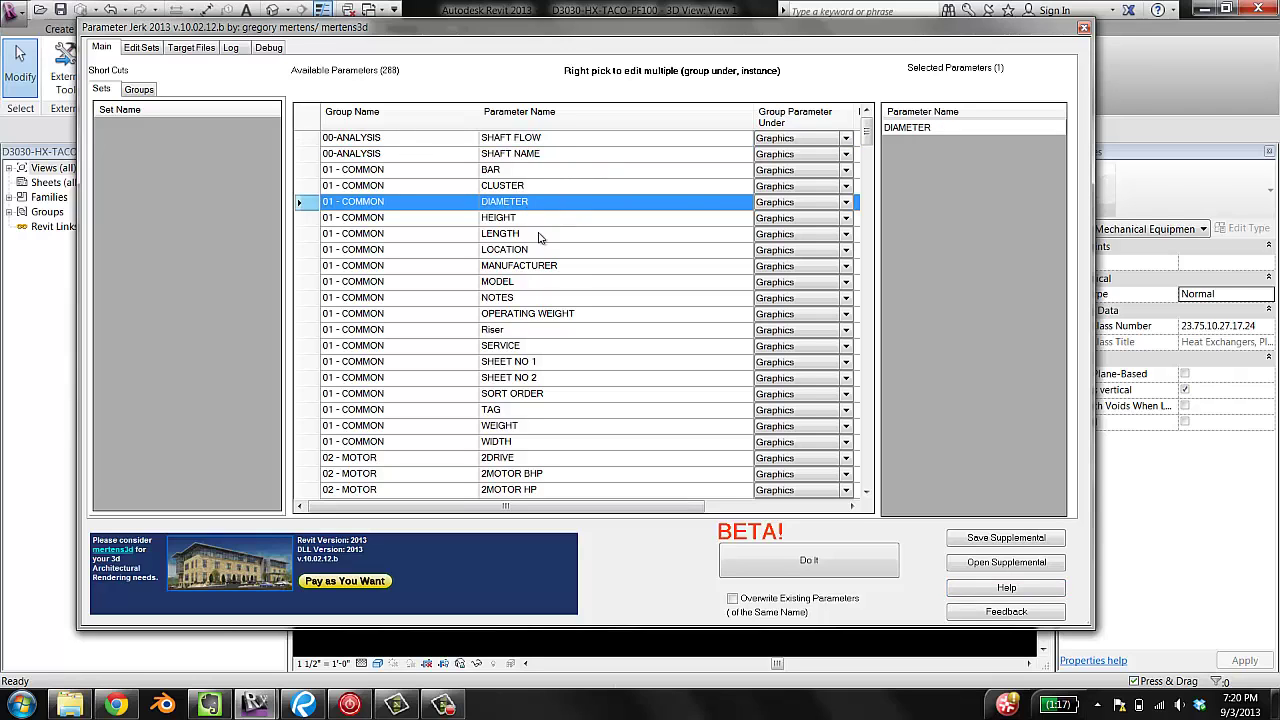
left_click(543, 233, "ctrl")
left_click(543, 265, "ctrl")
left_click(540, 297, "ctrl")
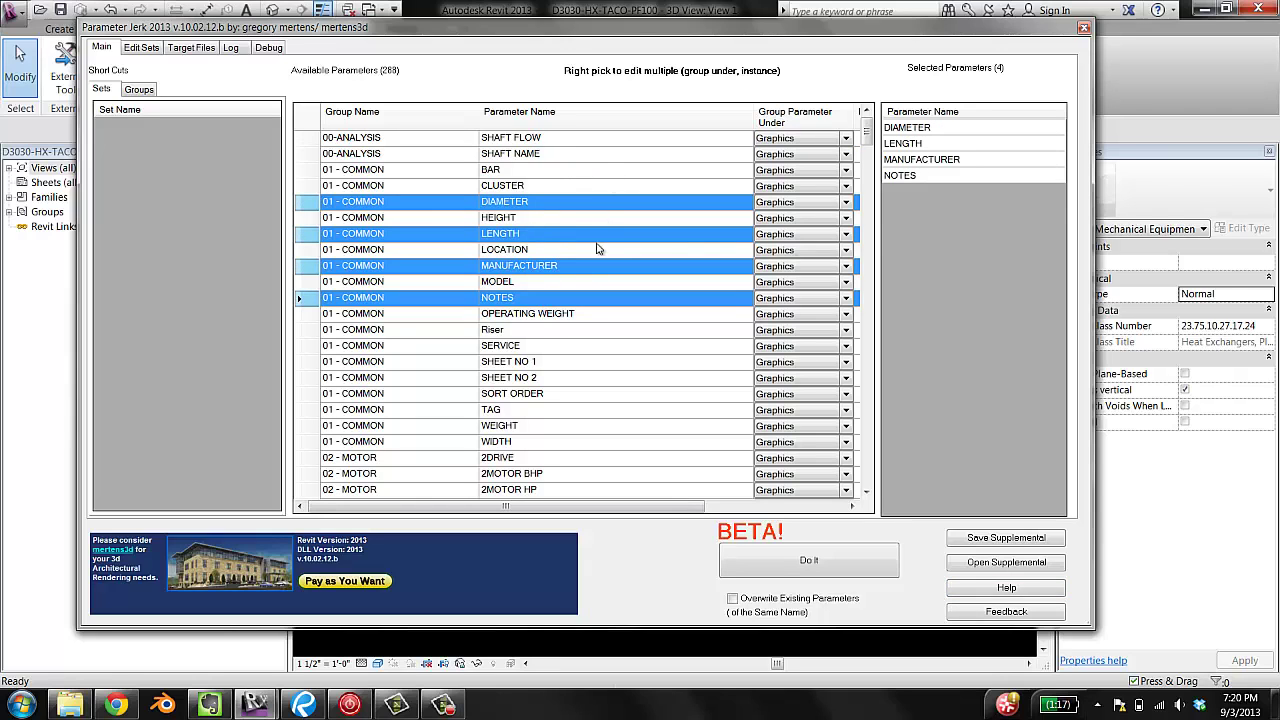
mouse_move(867, 138)
left_mouse_down()
mouse_move(873, 335)
mouse_move(867, 124)
left_mouse_up()
left_click(392, 156)
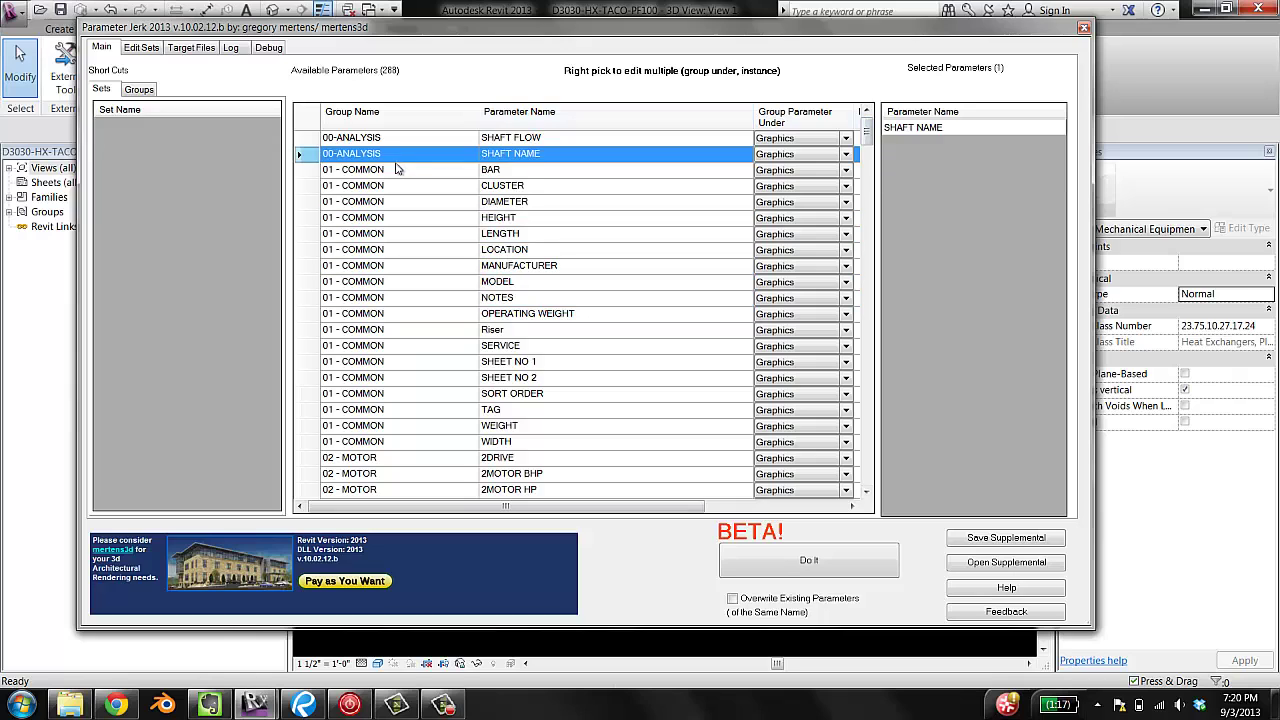
left_click(956, 127)
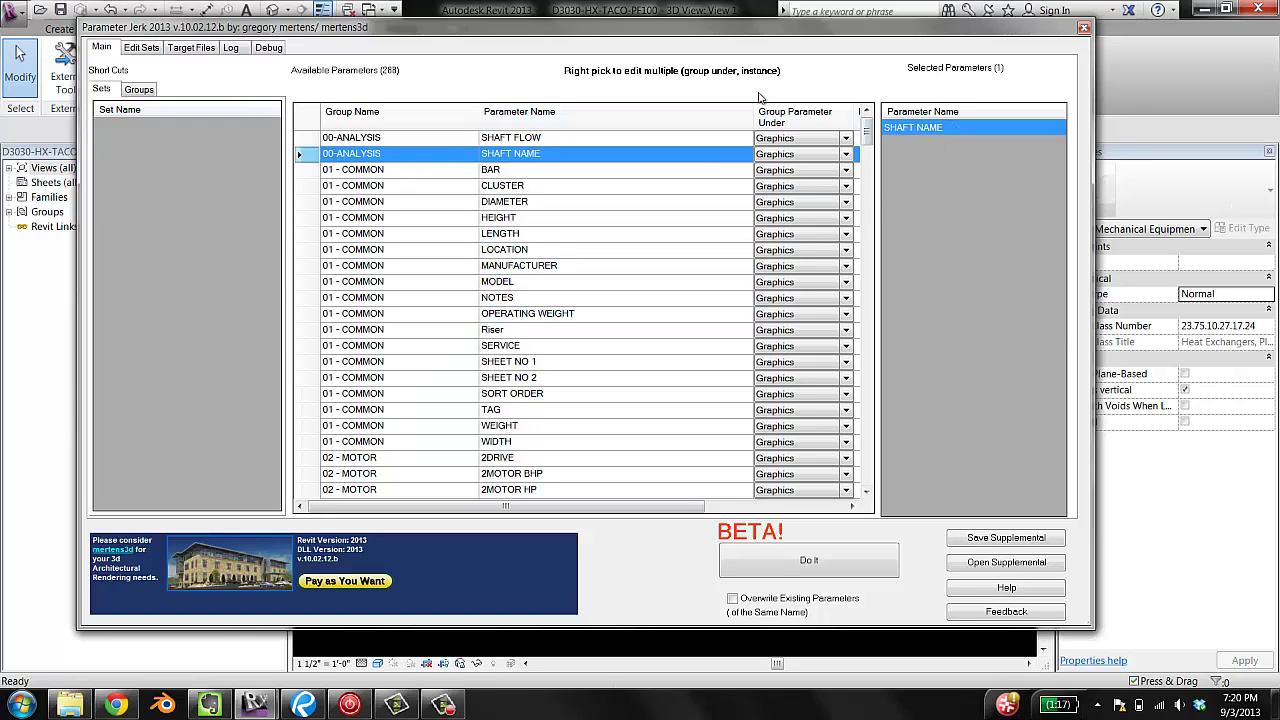
- Create a new parameter set named HX
left_click(143, 48)
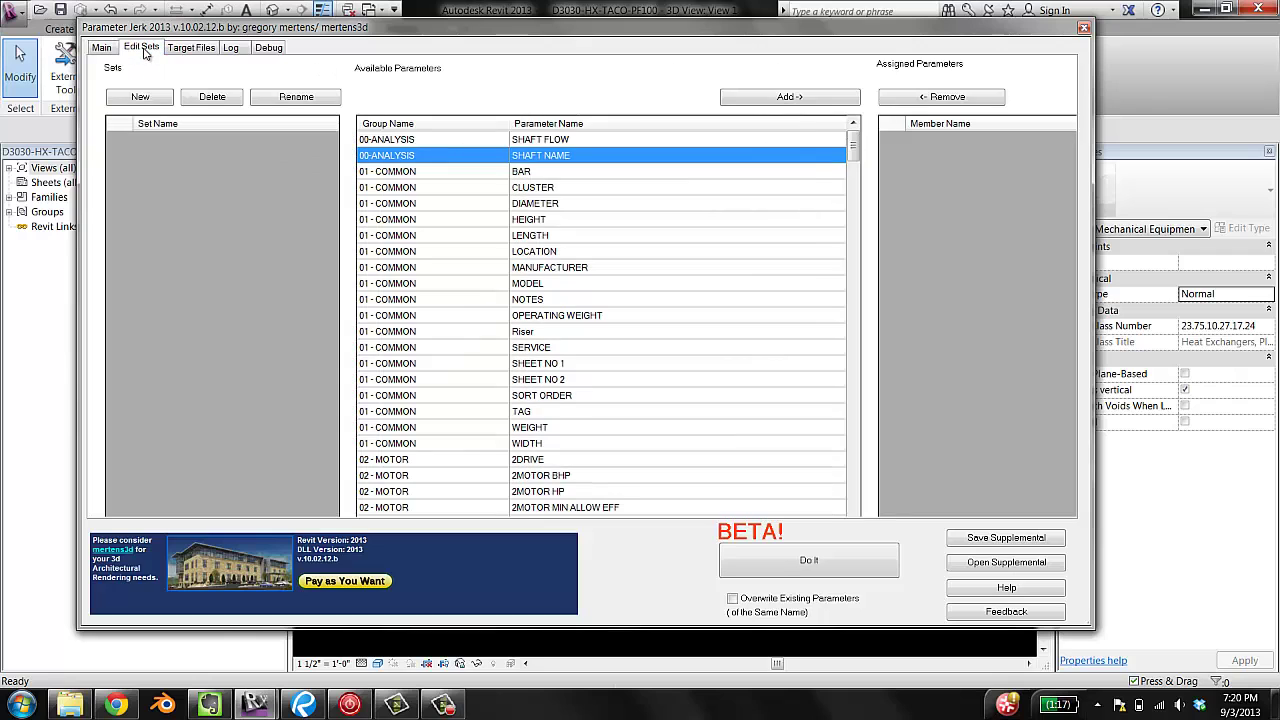
left_click(140, 100)
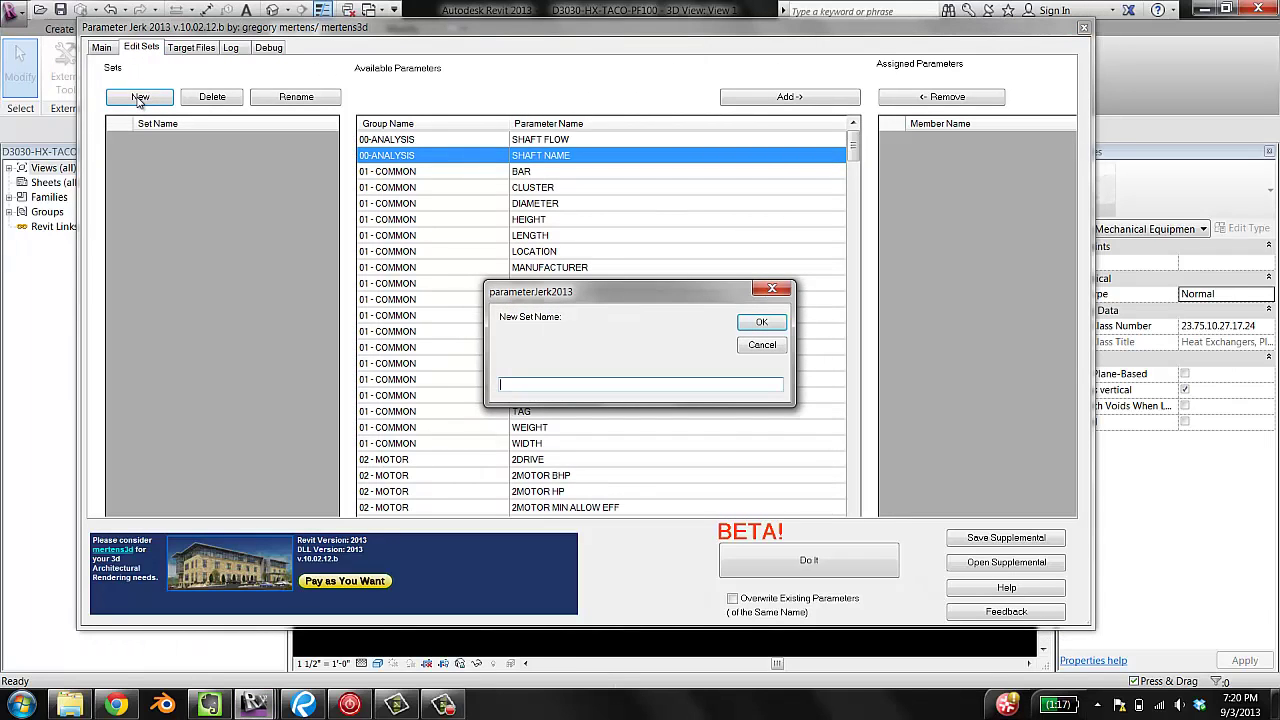
key("Return")
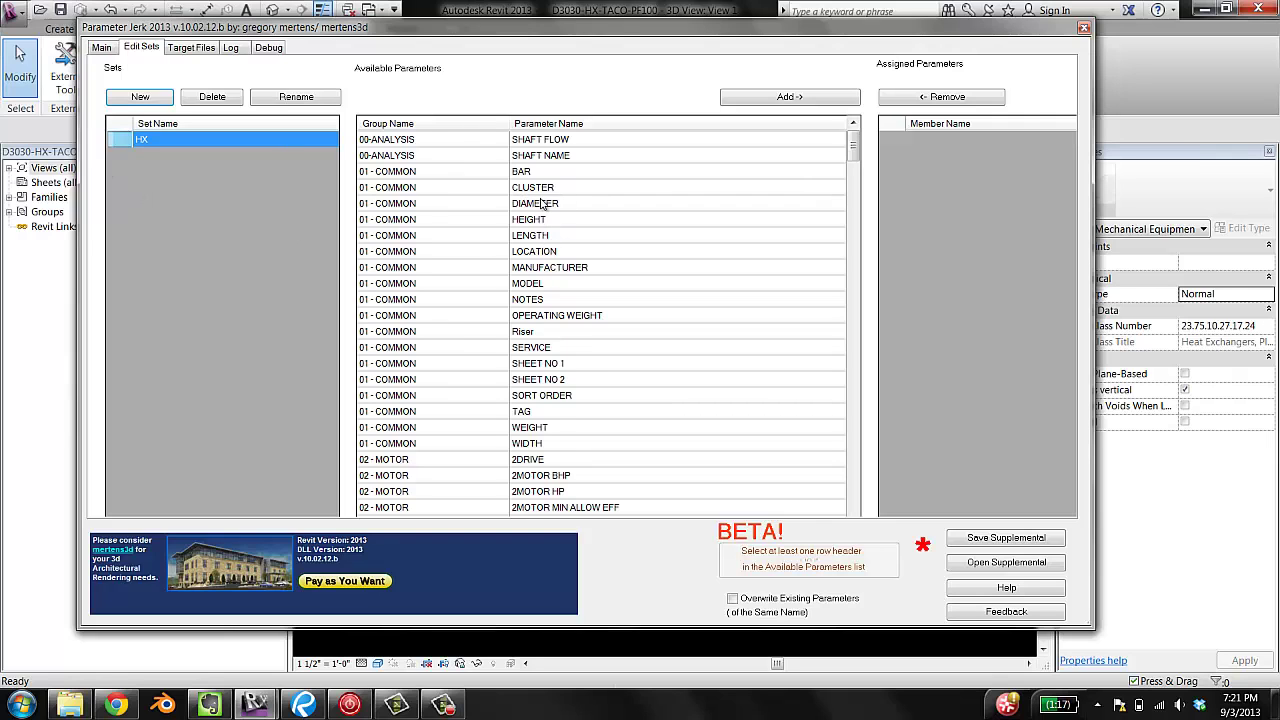
- Add the common parameters LOCATION through OPERATING WEIGHT, SERVICE, and every parameter of the Heat Exchanger group to the HX set
left_click(548, 256)
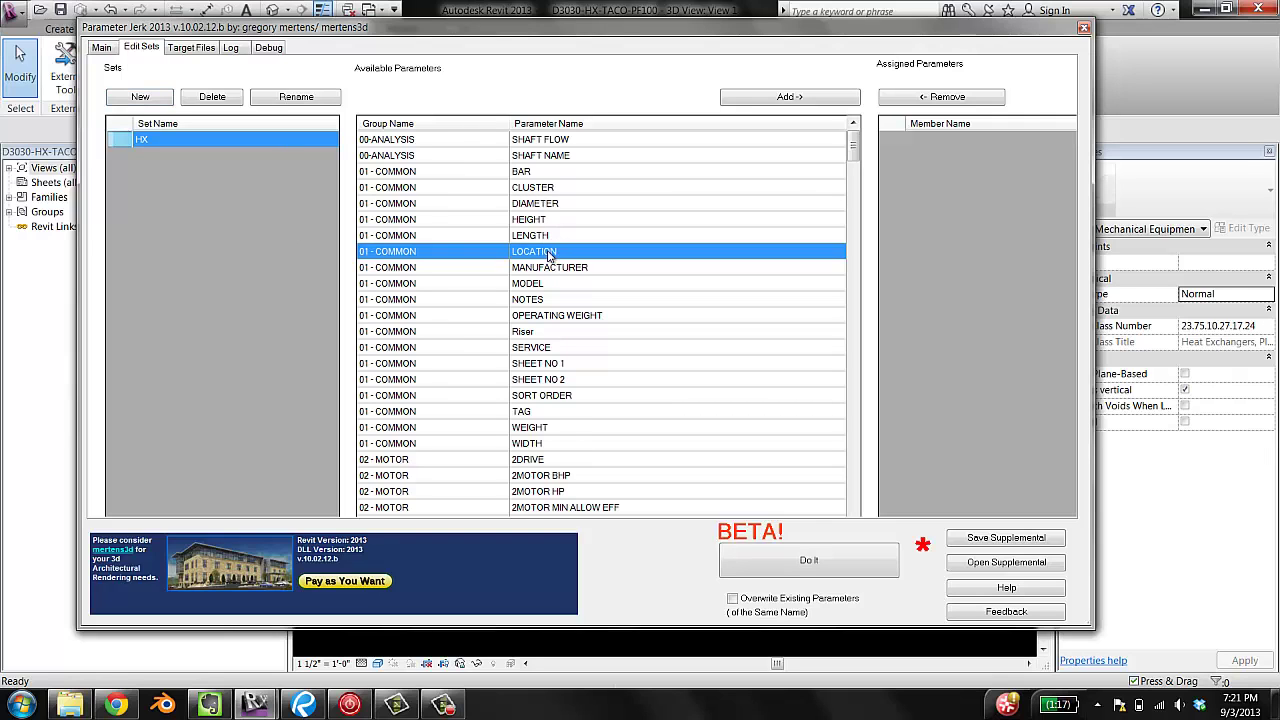
left_click_drag(547, 256, 555, 308)
left_click(557, 318, "ctrl")
left_click(550, 349, "ctrl")
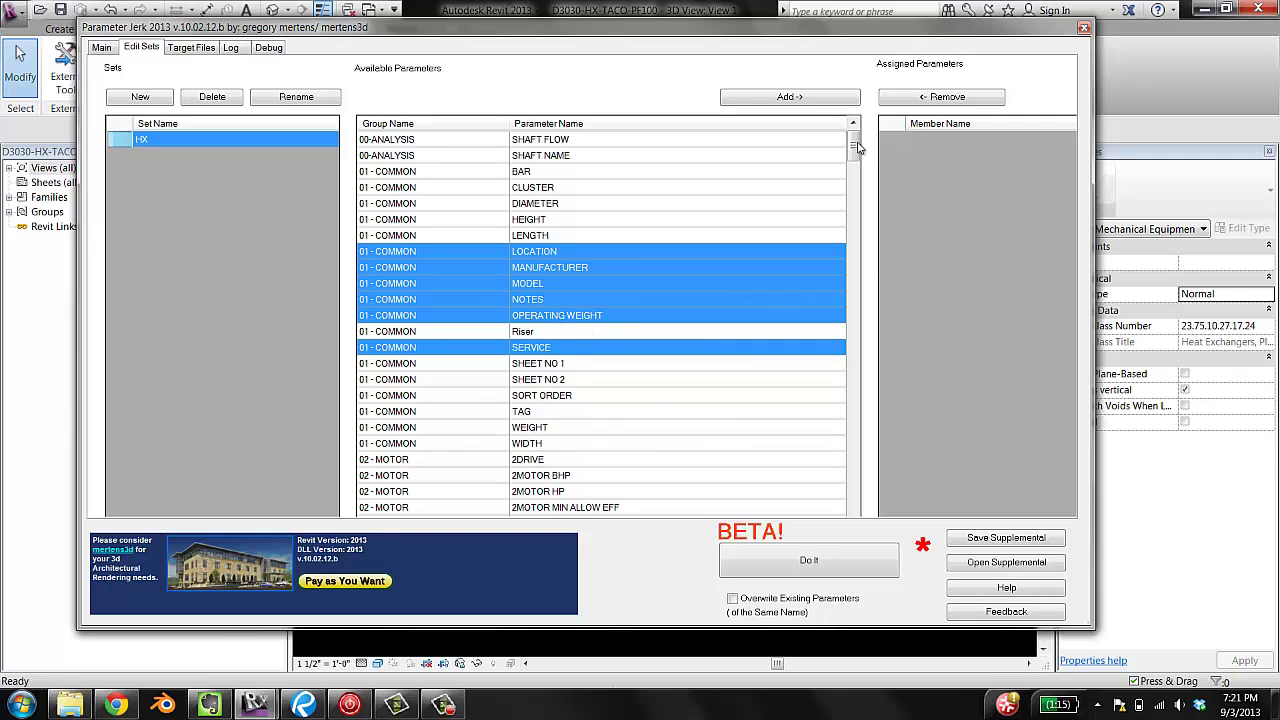
left_click_drag(855, 152, 860, 428)
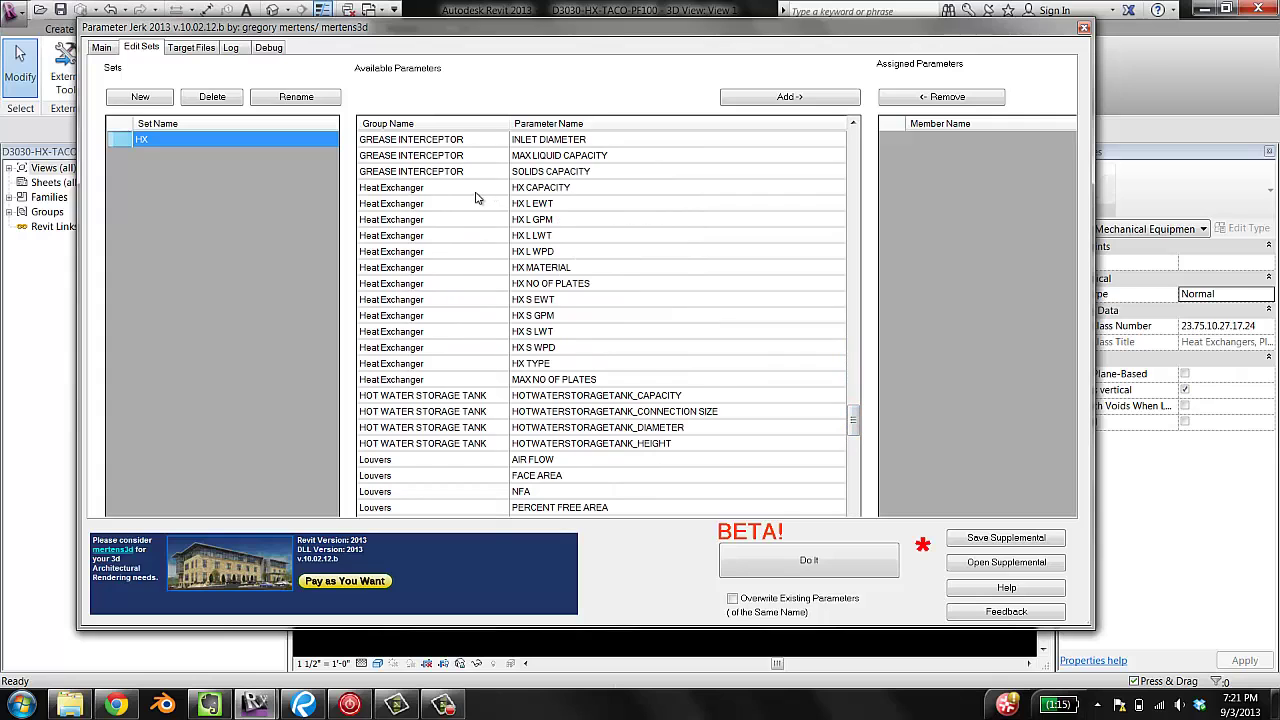
left_click_drag(476, 197, 585, 392)
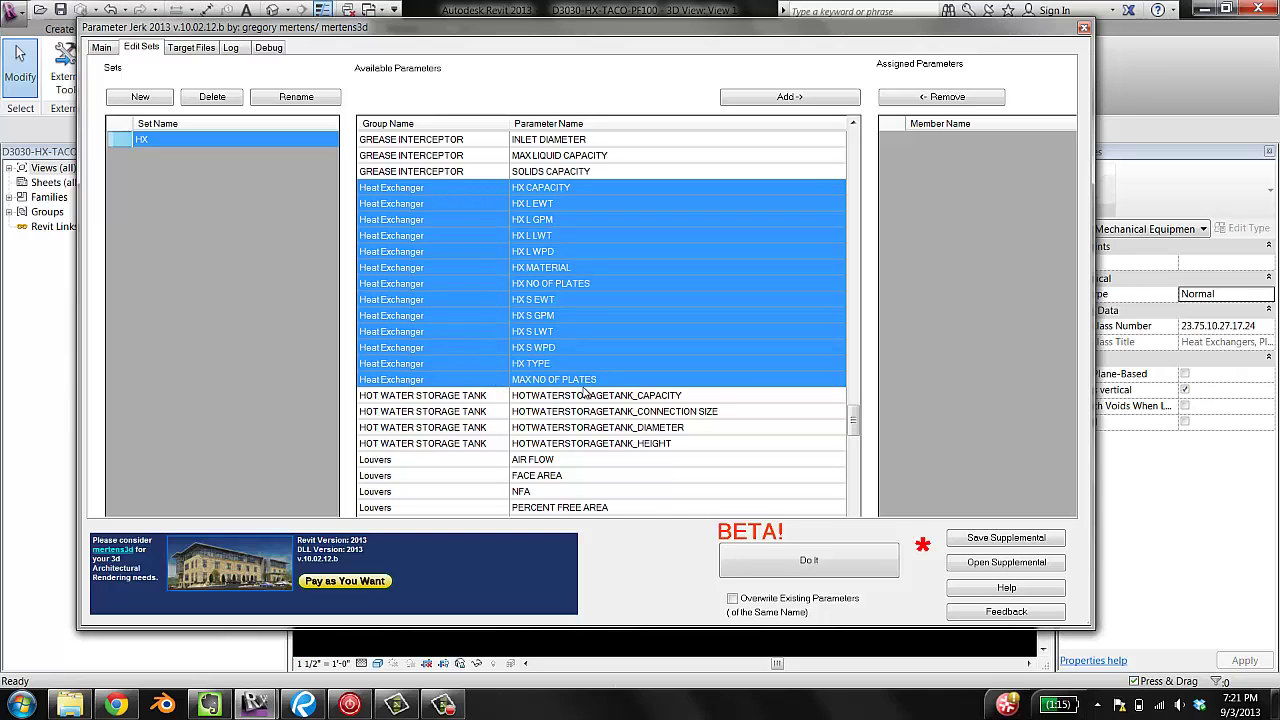
left_click(811, 99)
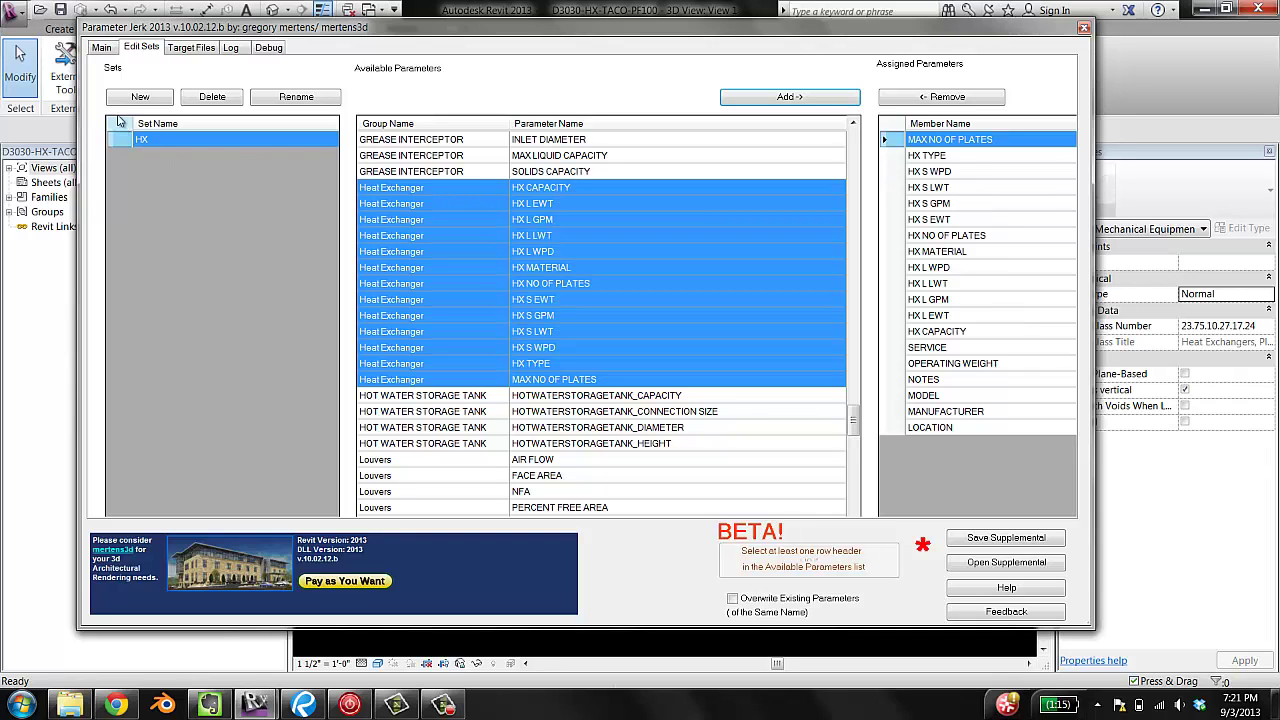
- Import the HX set's parameters into the open family with Overwrite Existing Parameters enabled, dismissing all message dialogs
left_click(104, 48)
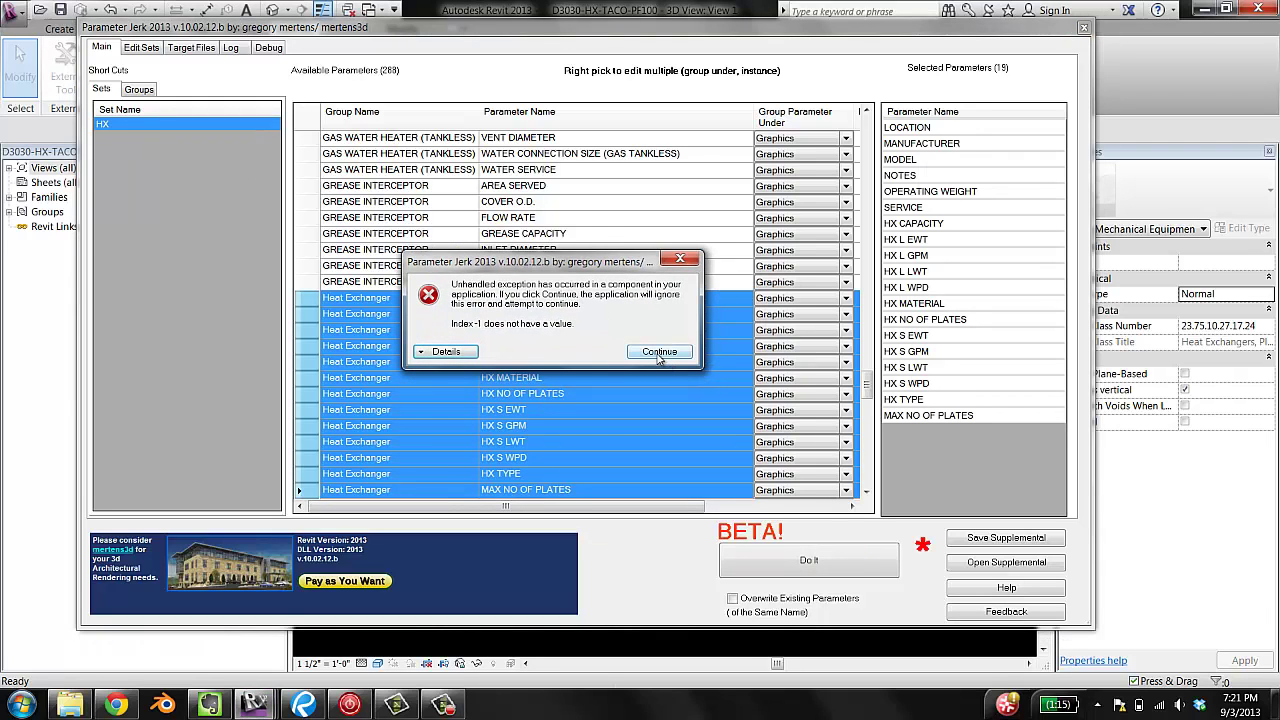
left_click(659, 352)
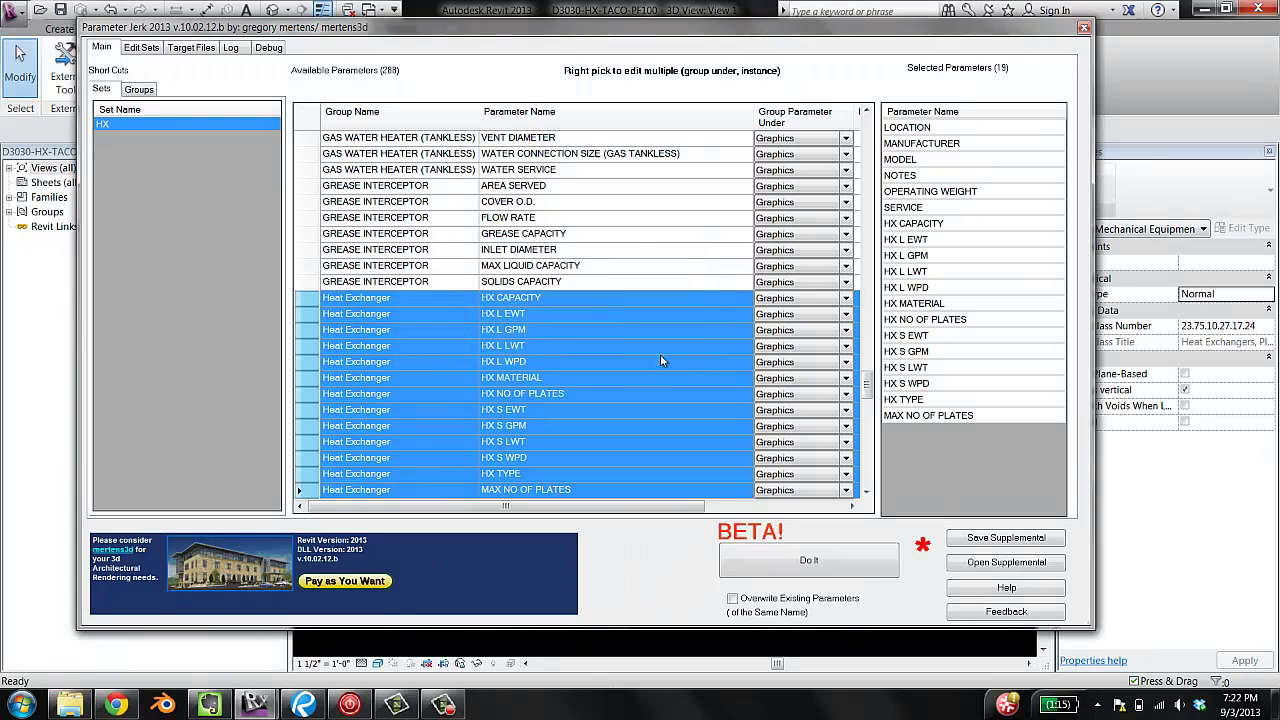
left_click(734, 600)
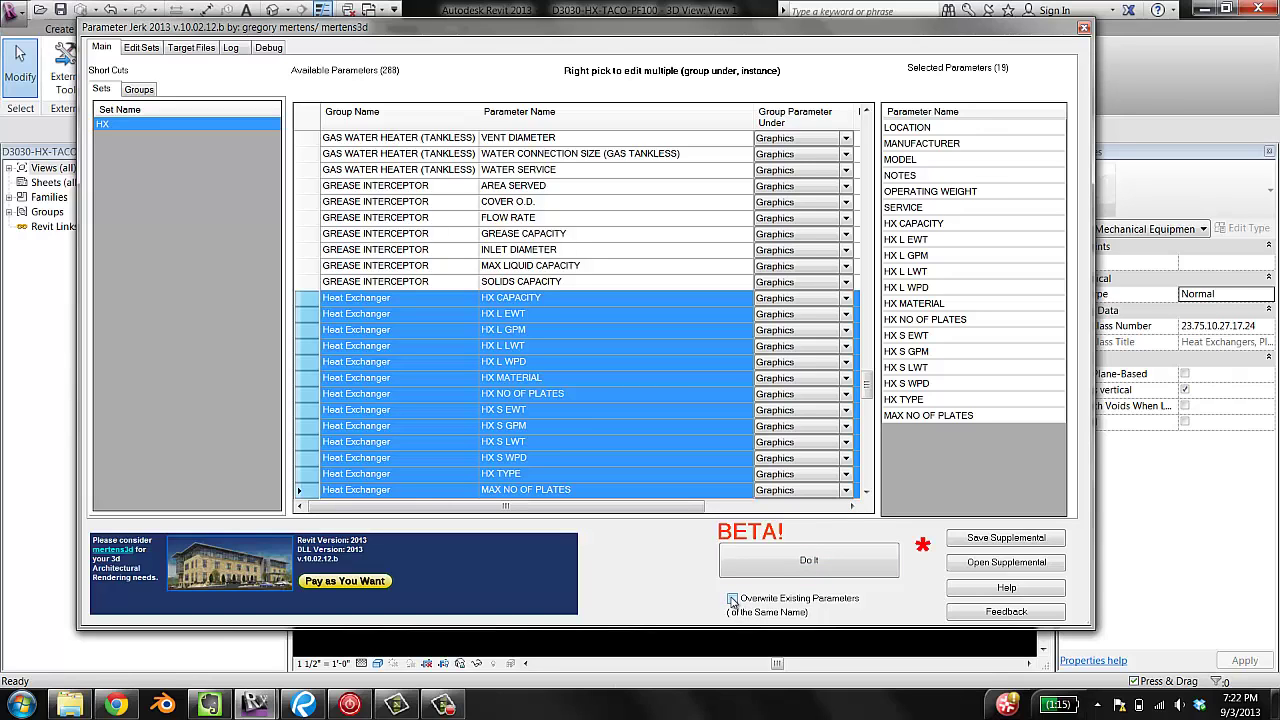
left_click(812, 567)
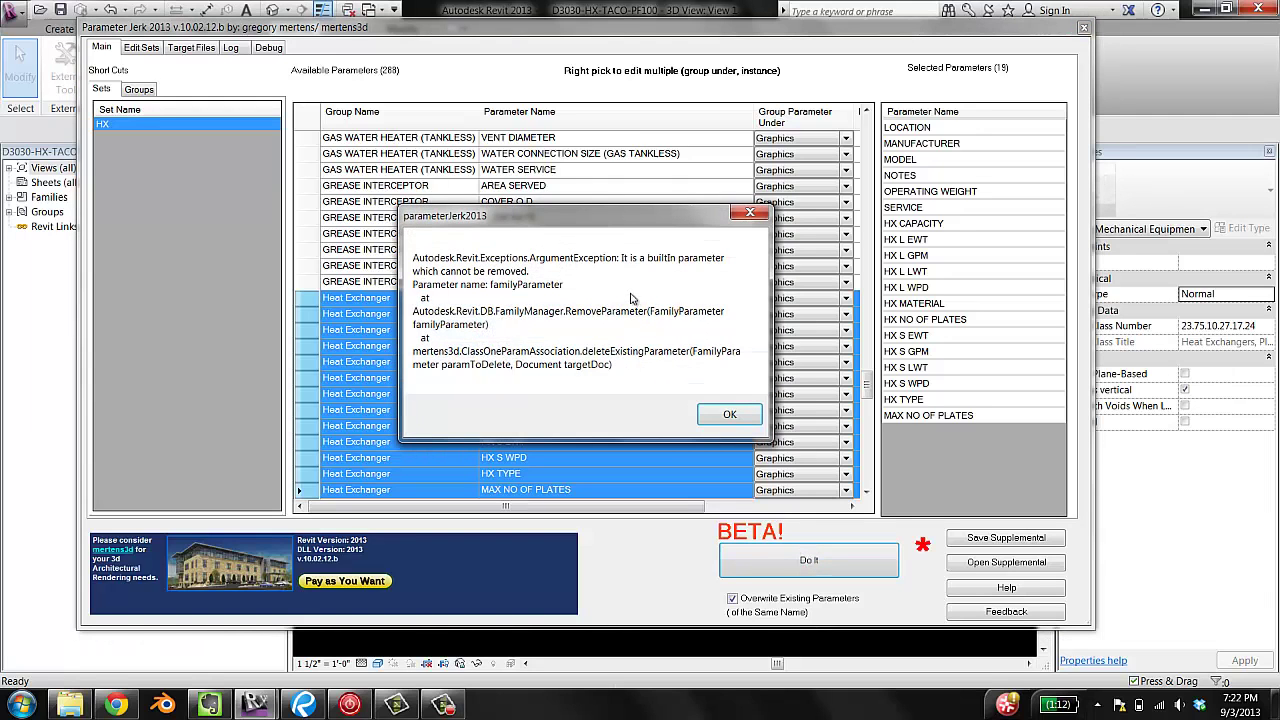
left_click(714, 413)
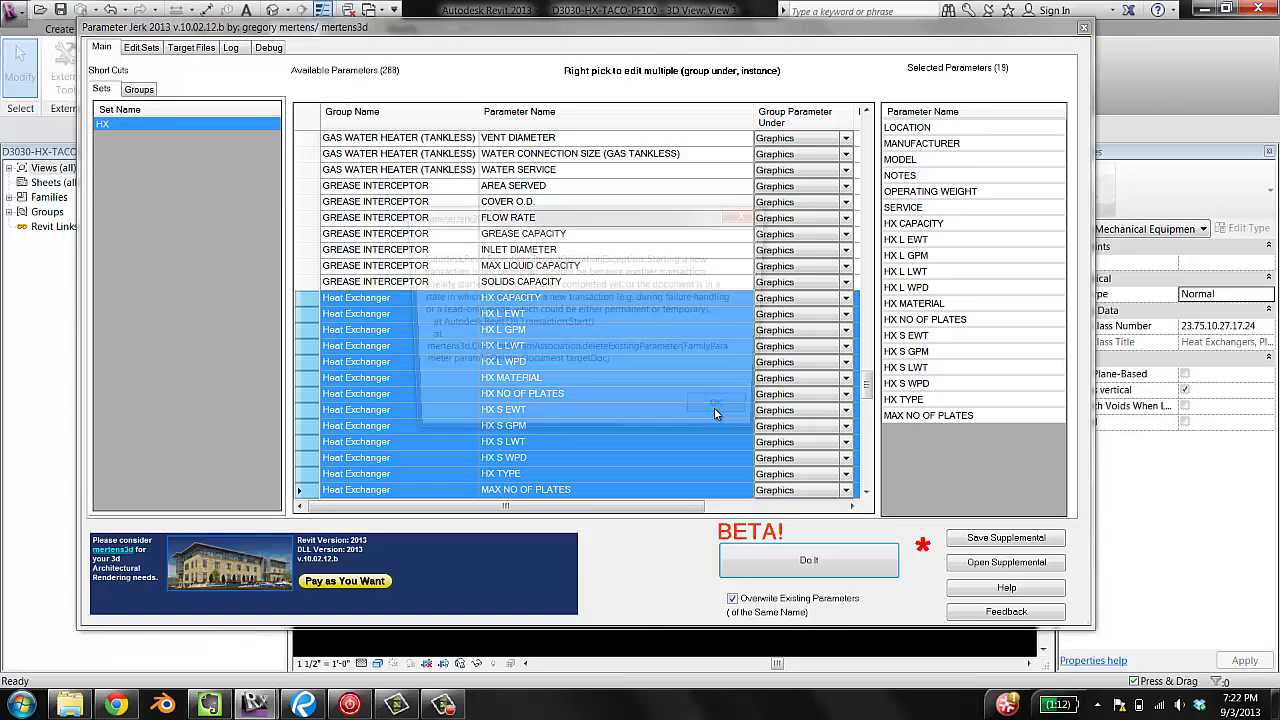
left_click(741, 417)
left_click(735, 413)
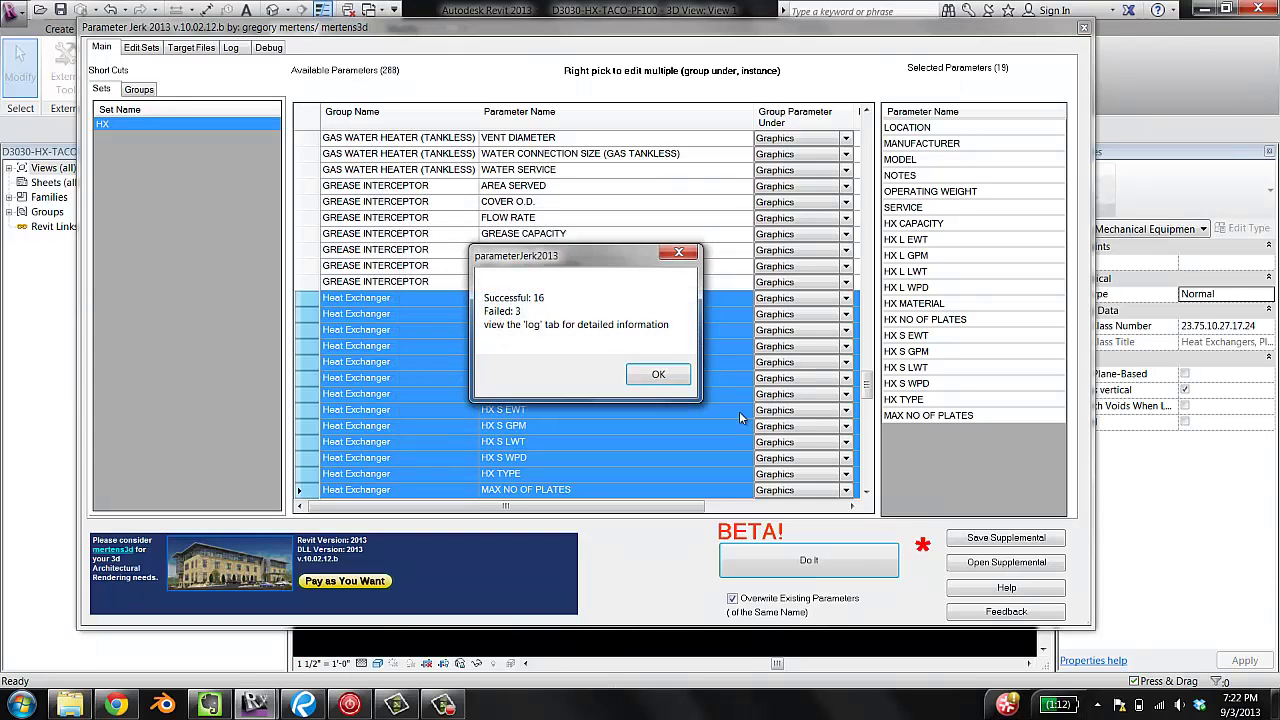
left_click(652, 375)
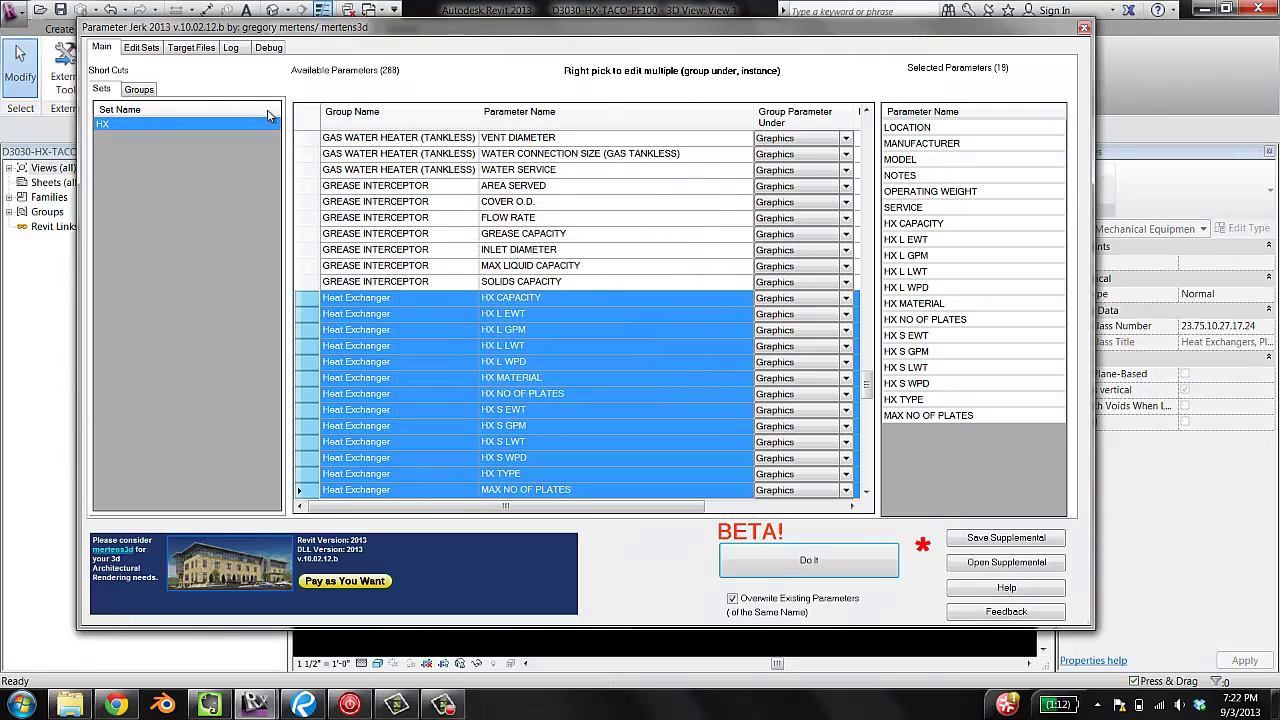
- Review the import log for each parameter's result and close Parameter Jerk without saving the supplemental data
left_click(231, 48)
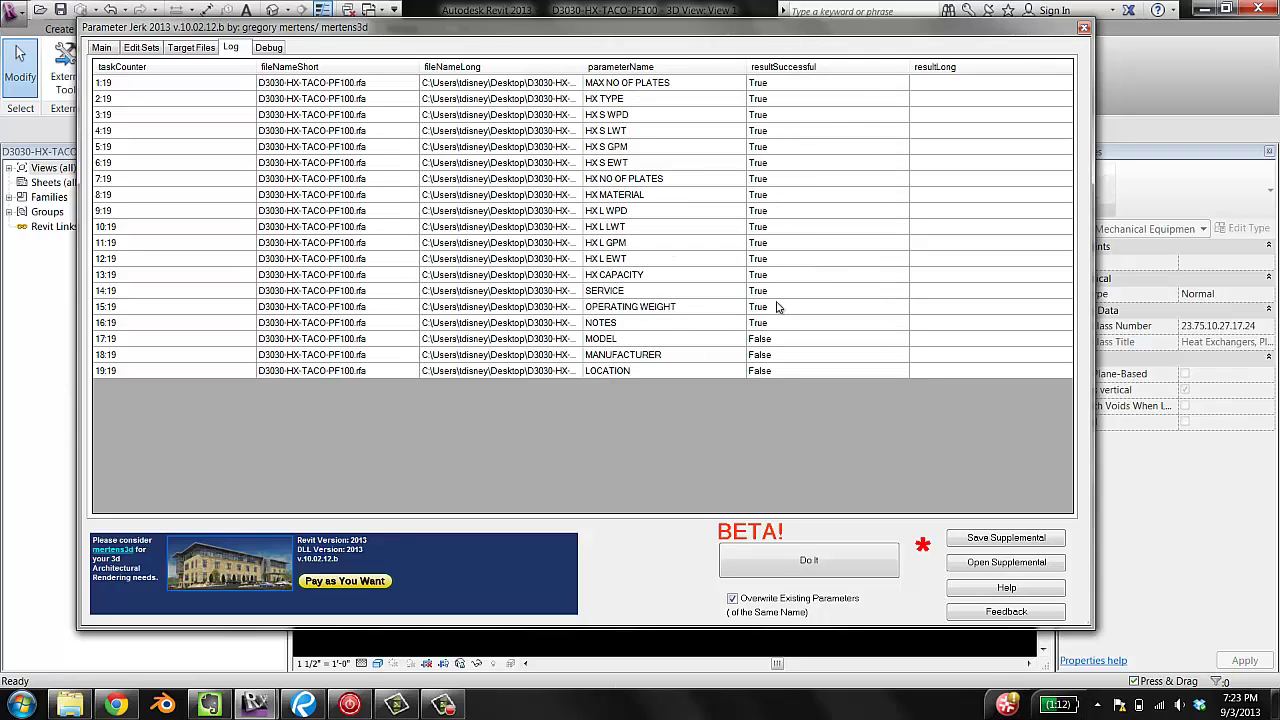
left_click(1083, 27)
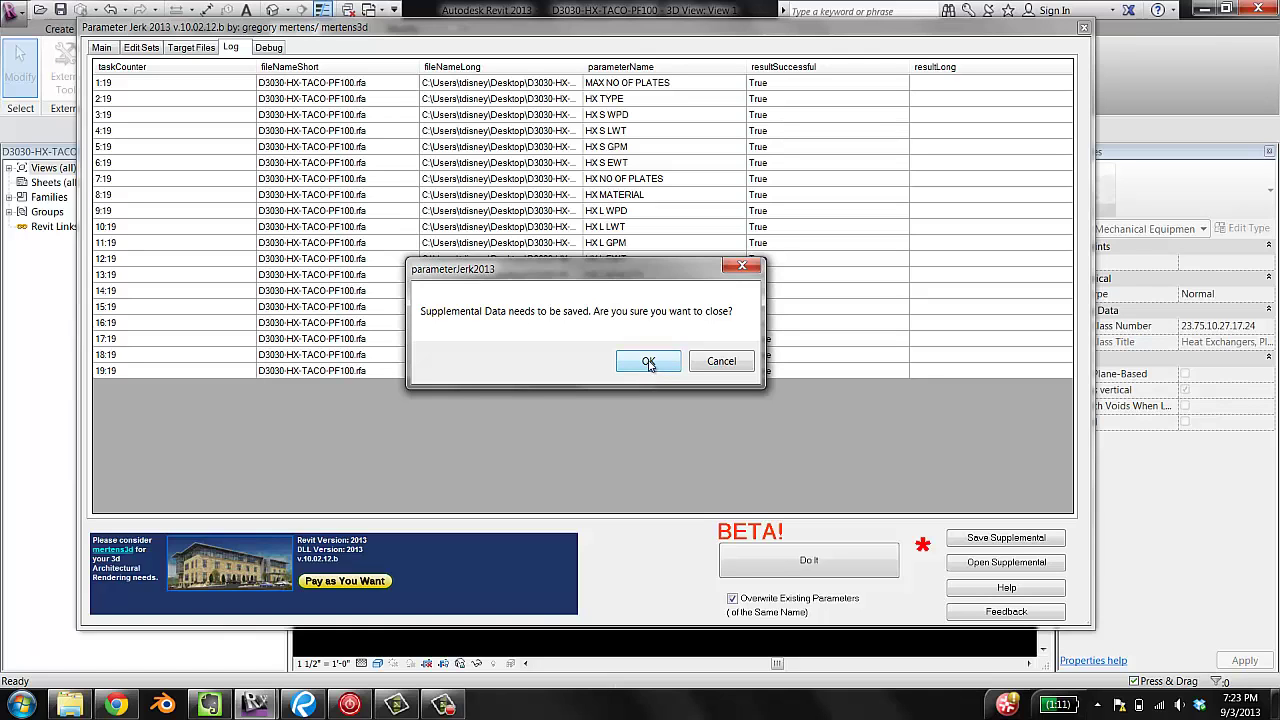
left_click(648, 362)
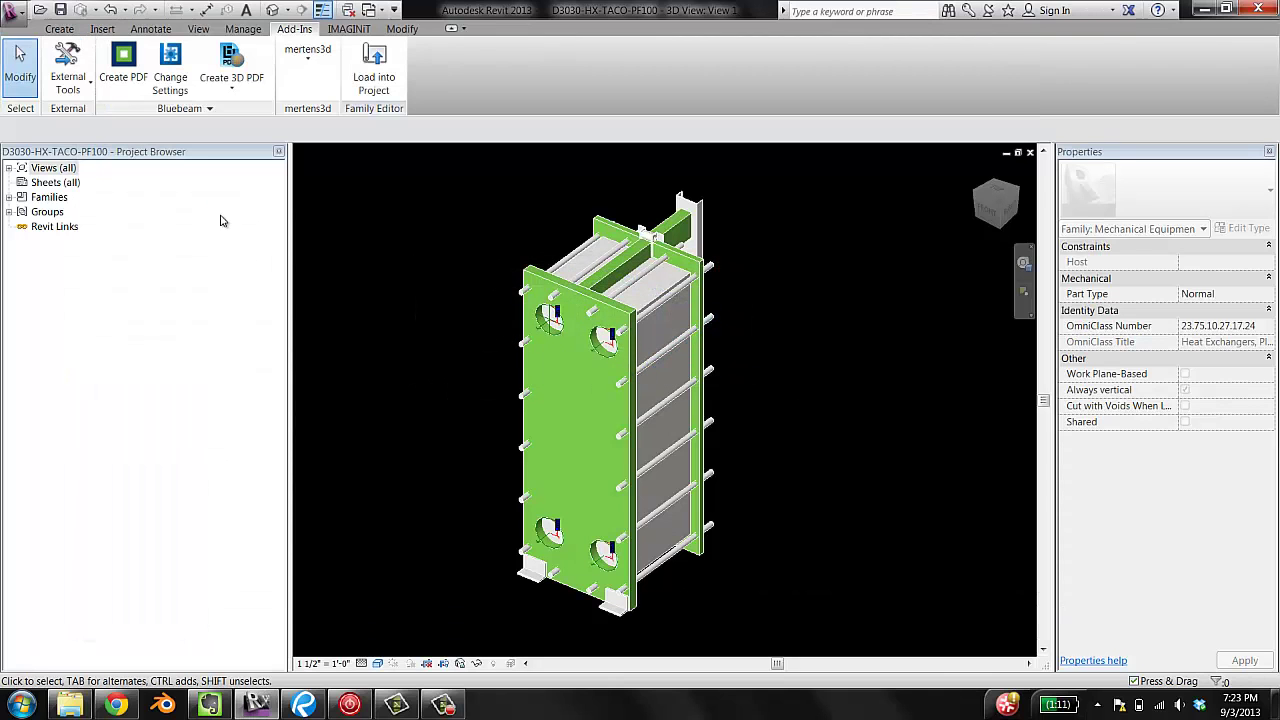
- Open the Family Types dialog and examine the imported heat exchanger parameters under Graphics
left_click(59, 28)
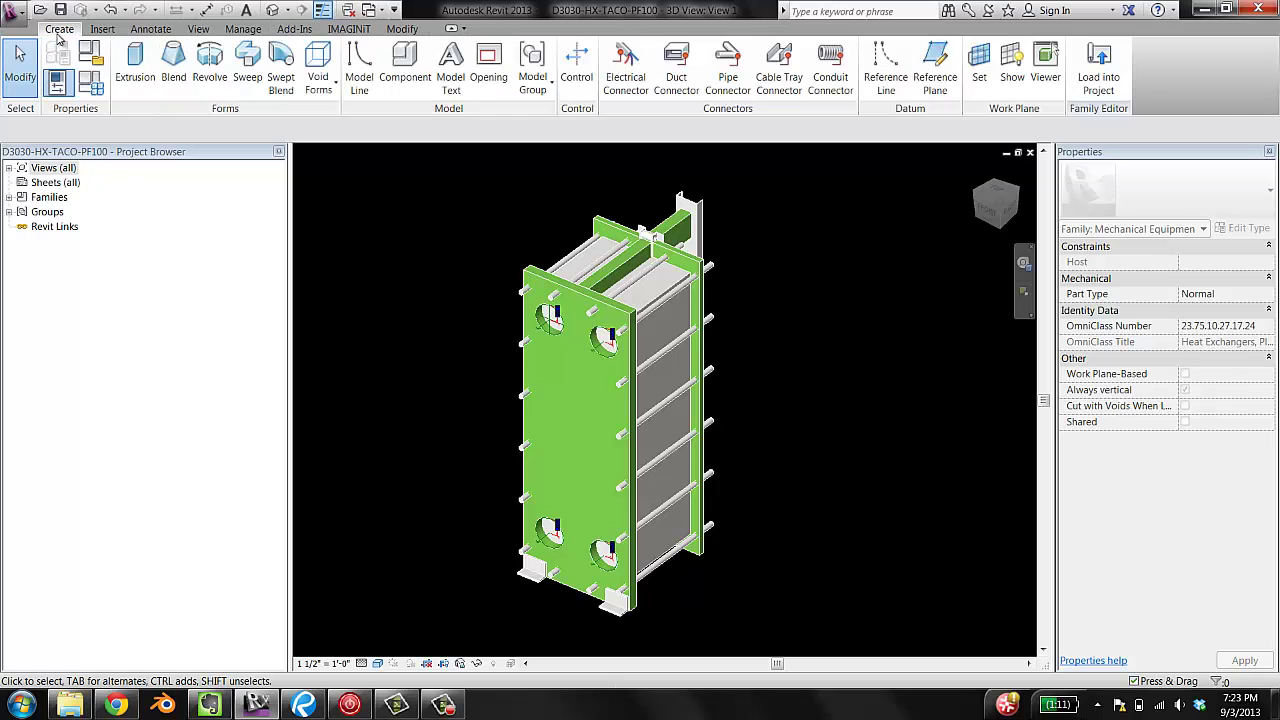
left_click(91, 84)
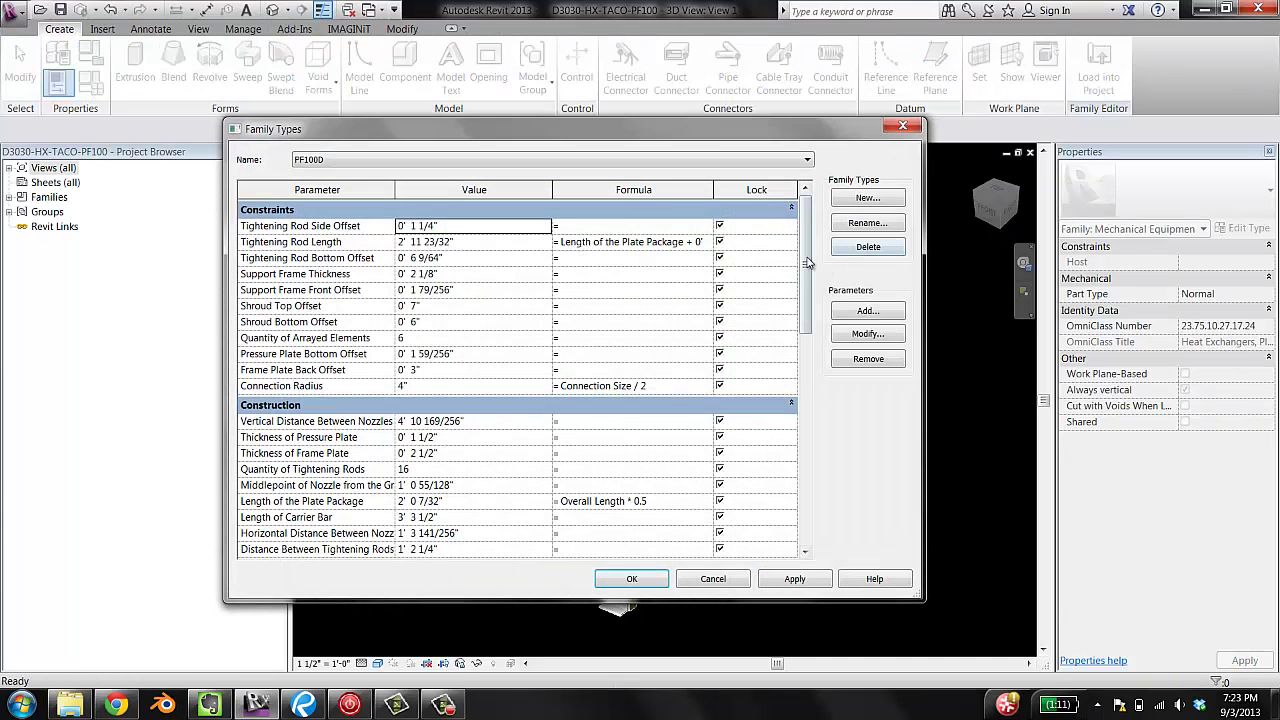
left_click_drag(808, 262, 813, 347)
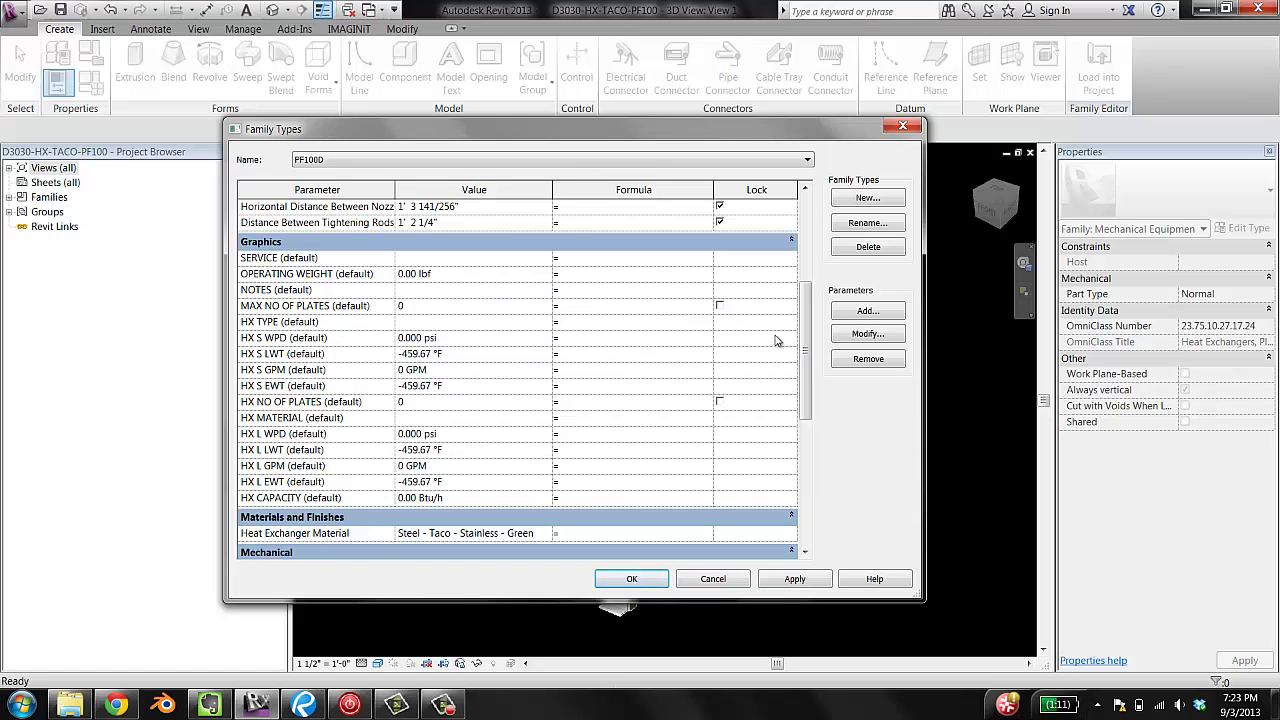
scroll(790, 380, "down", 10)
scroll(802, 458, "up", 18)
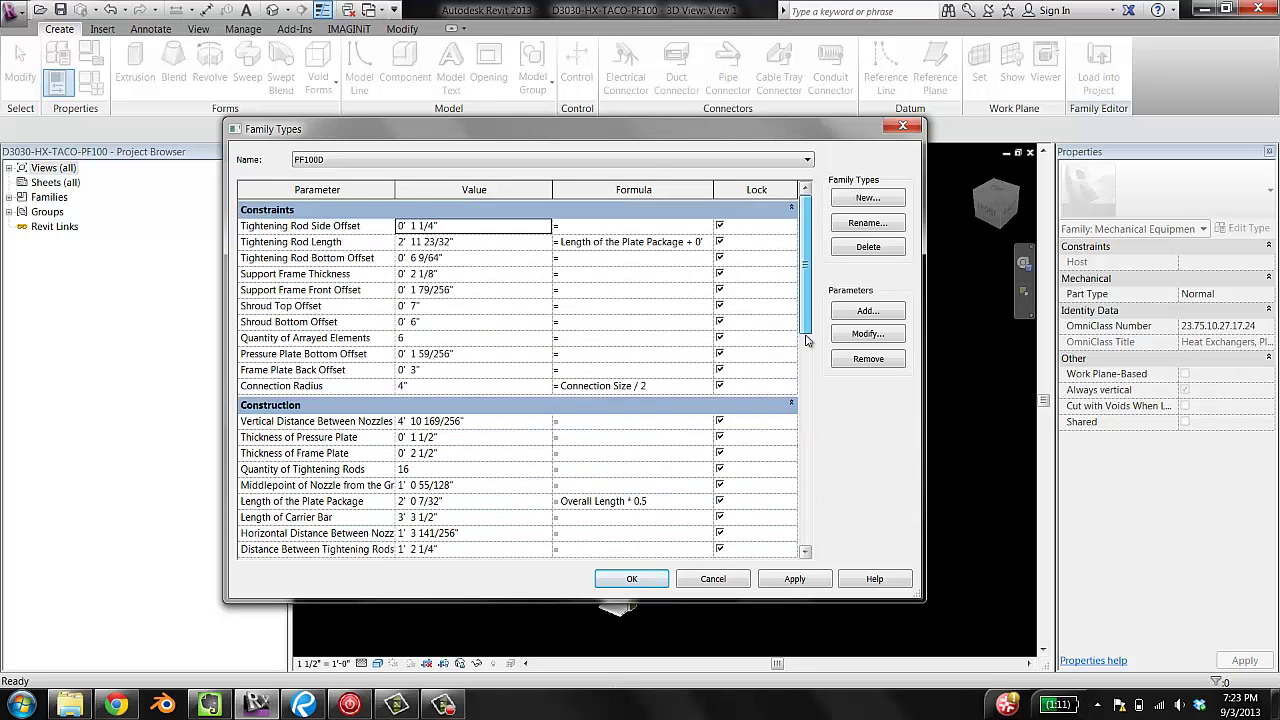
- Close the family types and load the heat exchanger family into the project, overwriting the existing version without its parameter values
left_click(631, 578)
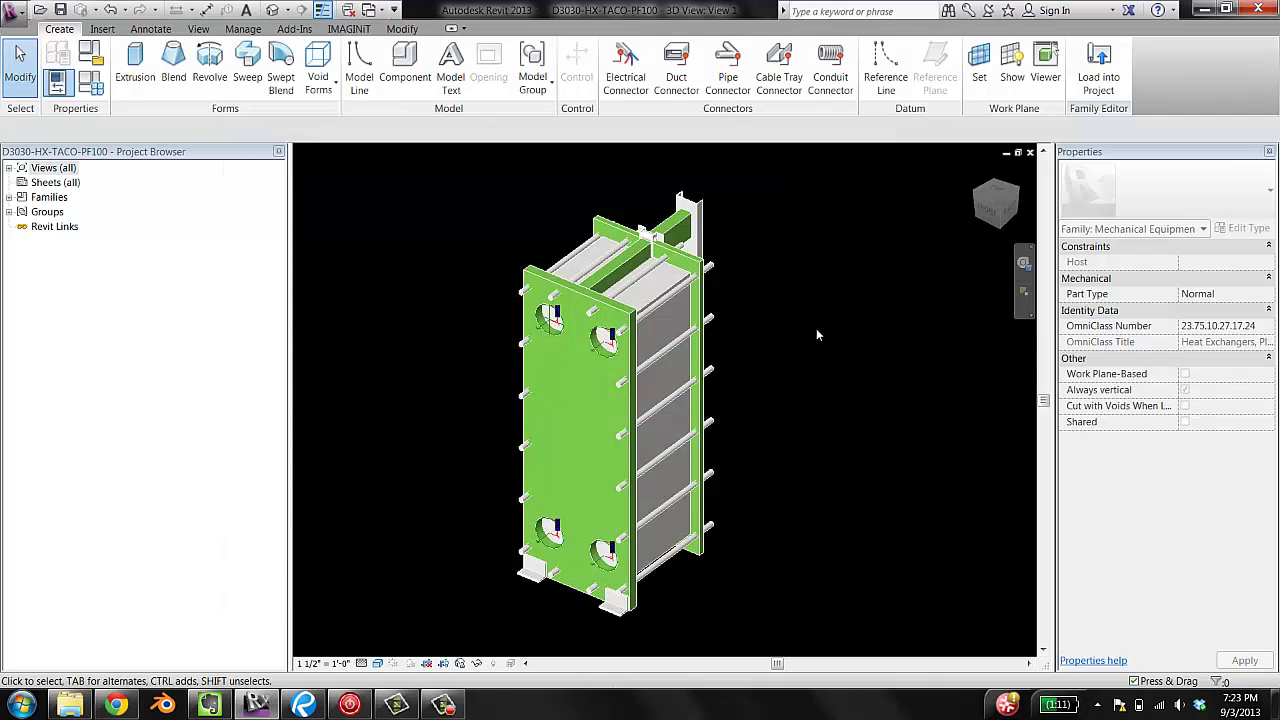
left_click(1098, 65)
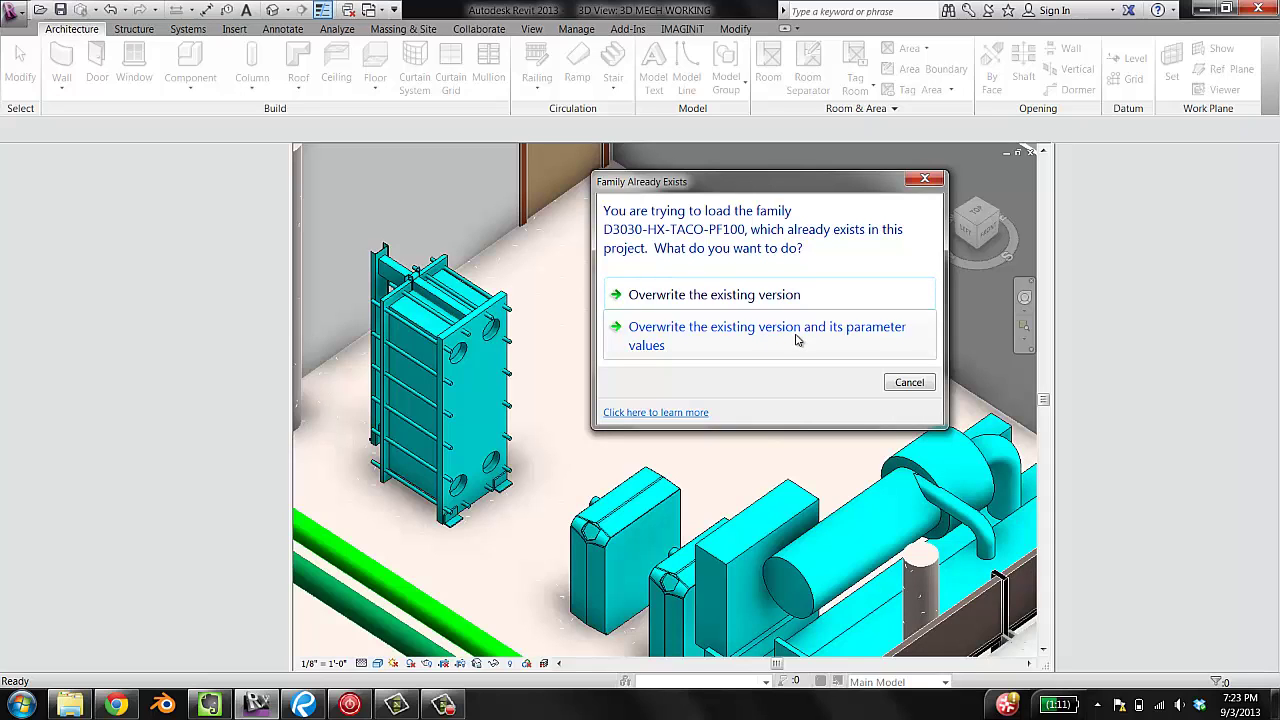
left_click(714, 297)
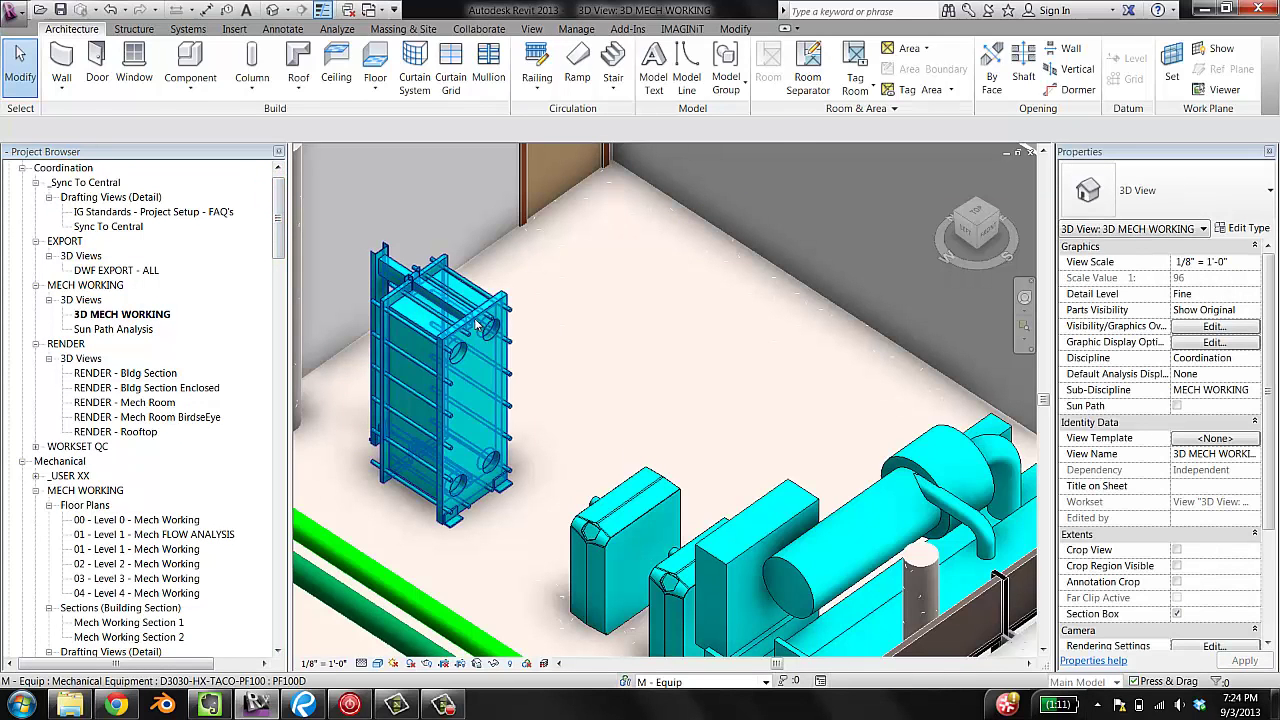
- Select the placed plate heat exchanger in the 3D mechanical view and examine its Text and Mechanical instance parameters
left_click(477, 325)
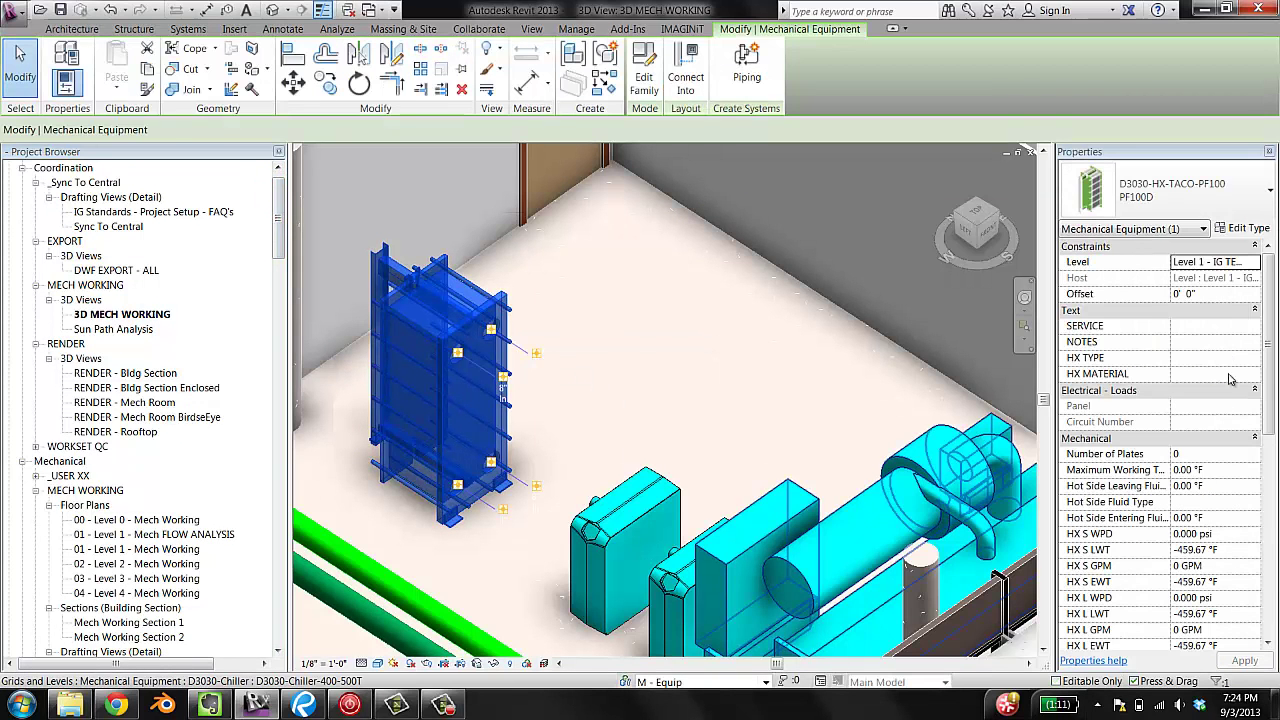
scroll(1236, 373, "down", 3)
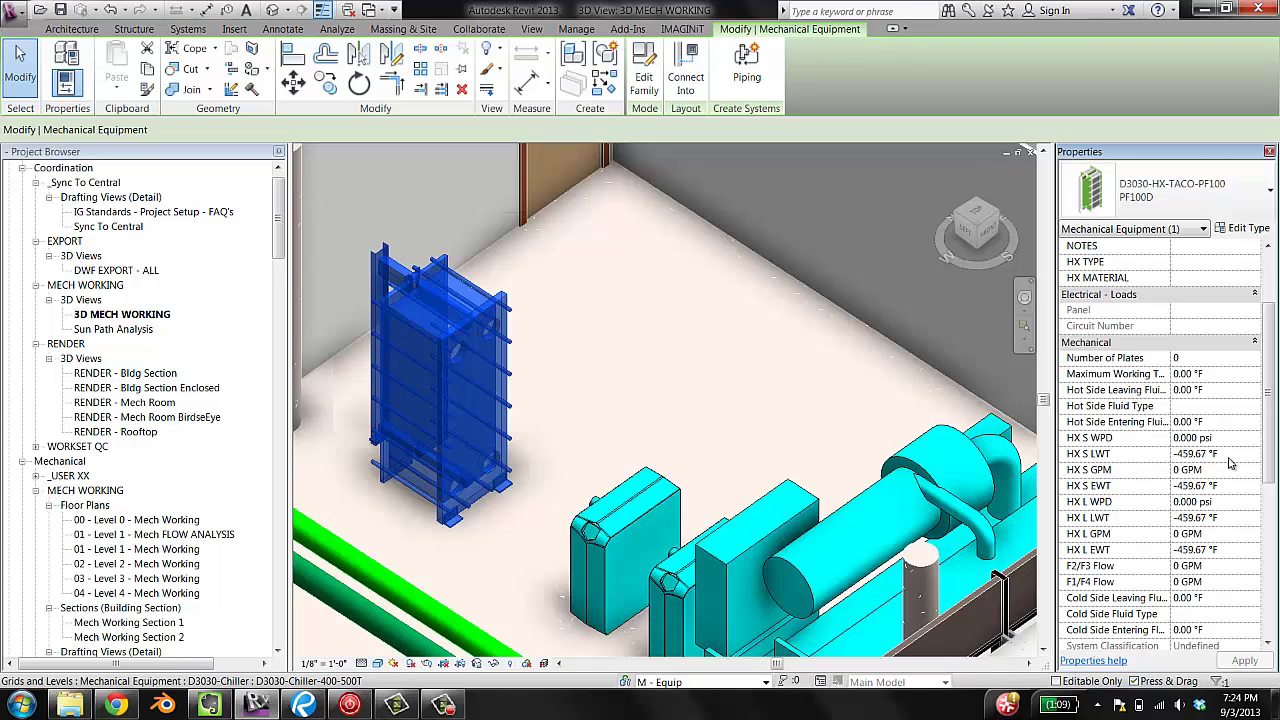
scroll(1262, 416, "down", 2)
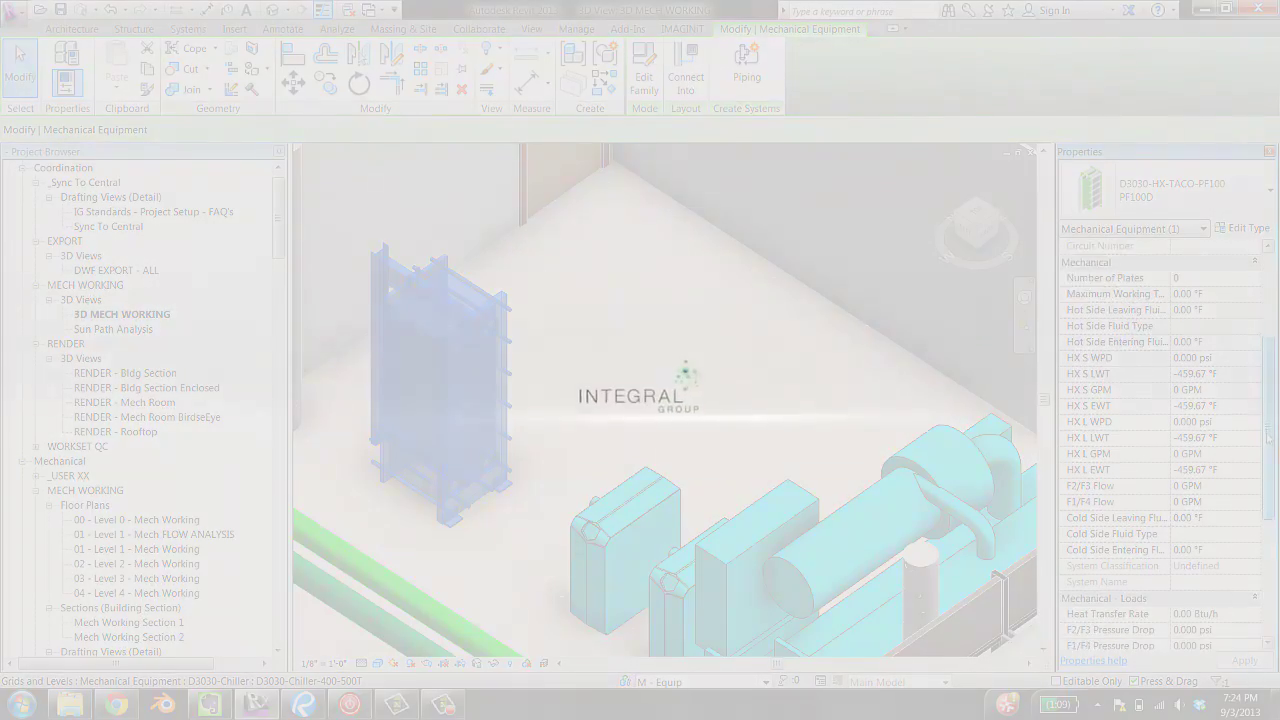